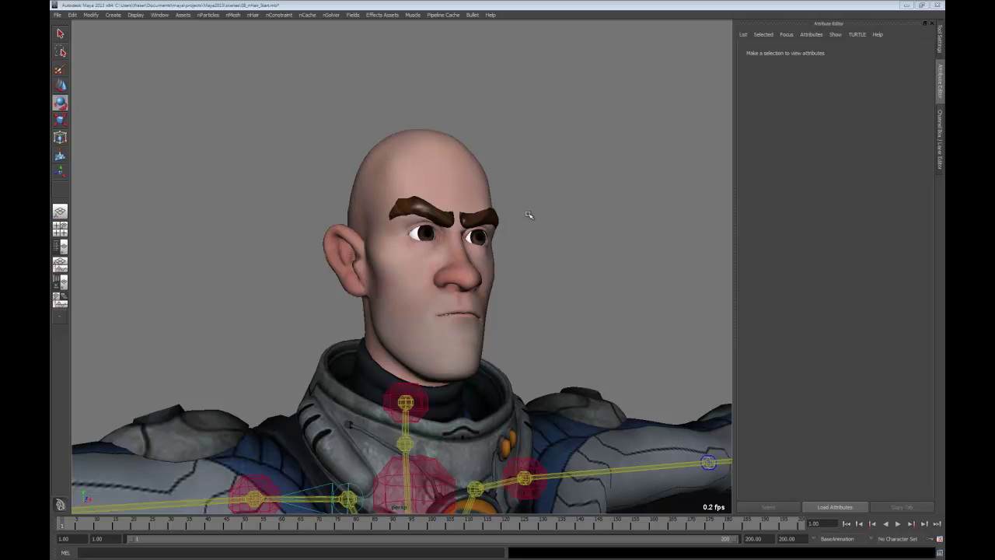
# Step: Select the scalp cap mesh covering the crown of the character's head
pyautogui.keyDown('alt'); pyautogui.moveTo(477, 203); pyautogui.dragTo(576, 237); pyautogui.keyUp('alt')
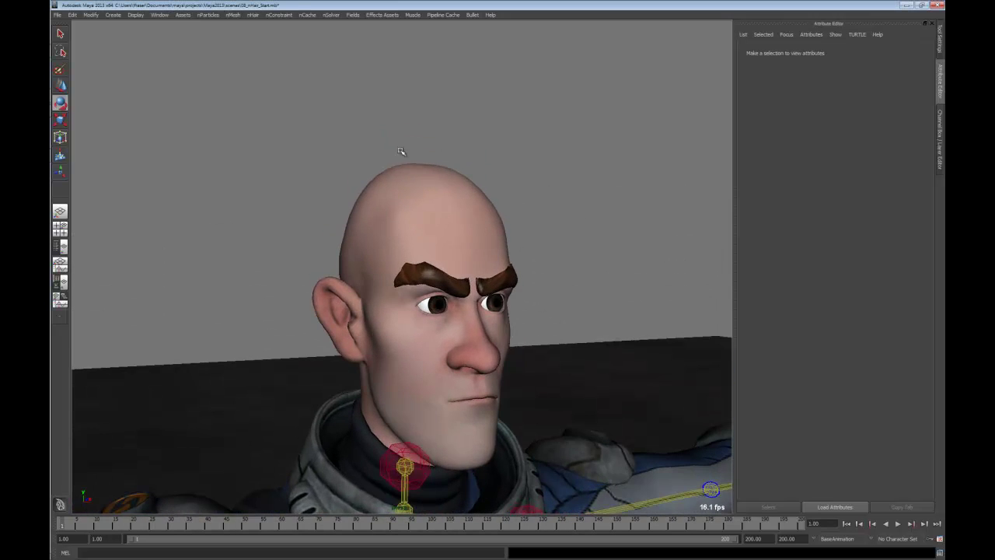
pyautogui.click(487, 186)
pyautogui.keyDown('alt'); pyautogui.moveTo(506, 187); pyautogui.dragTo(480, 193); pyautogui.keyUp('alt')
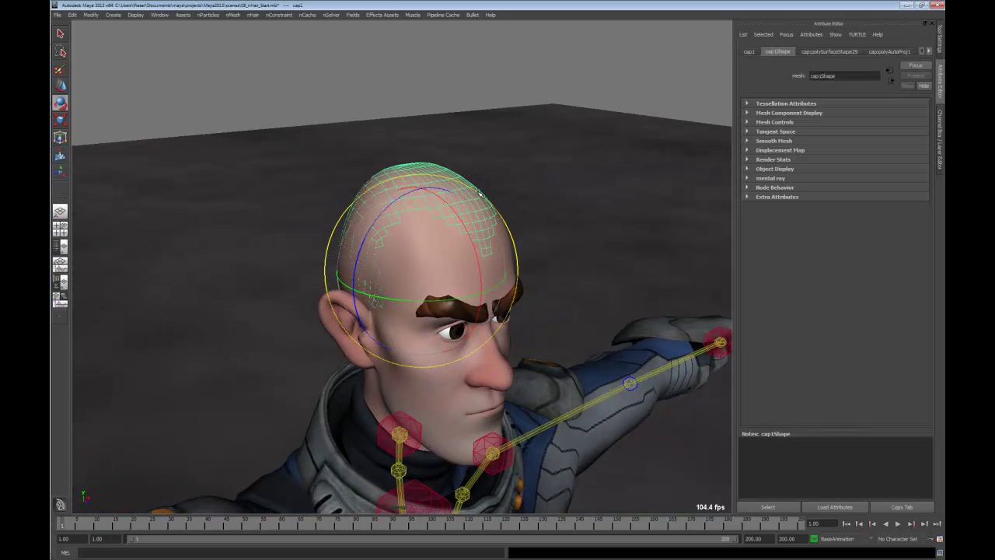
pyautogui.click(410, 427)
pyautogui.keyDown('alt'); pyautogui.moveTo(451, 406); pyautogui.dragTo(412, 302); pyautogui.keyUp('alt')
pyautogui.keyDown('alt'); pyautogui.moveTo(568, 227); pyautogui.dragTo(516, 198); pyautogui.keyUp('alt')
pyautogui.click(439, 144)
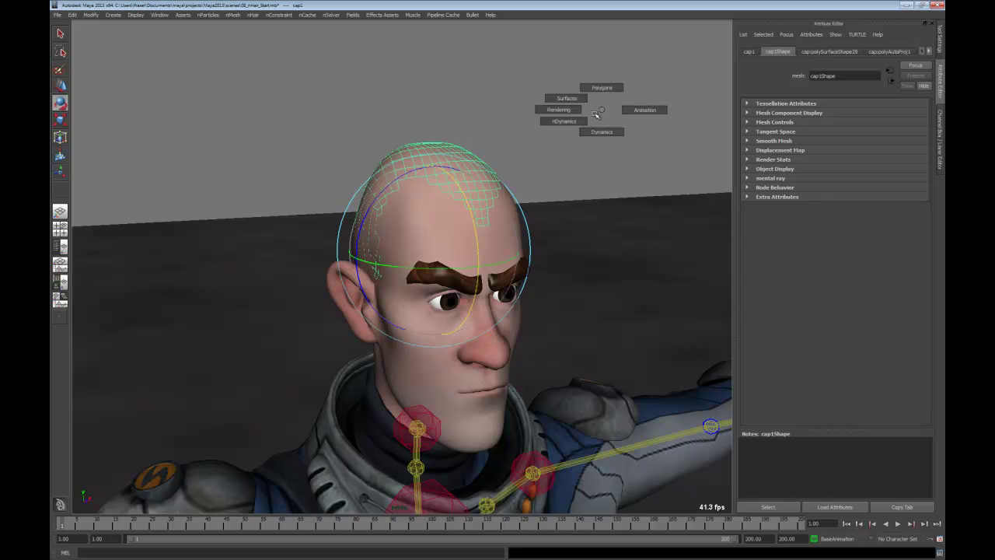
# Step: Create a new dynamic nHair system on the scalp cap with Paint Effects output, a 16 by 16 grid, 12 points per hair and length 6
pyautogui.press('space')
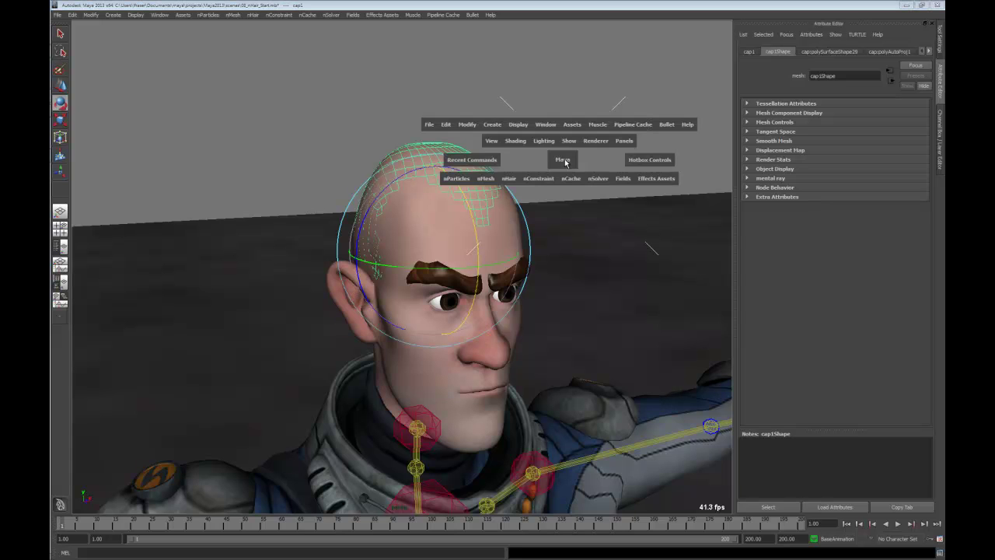
pyautogui.click(507, 179)
pyautogui.click(545, 190)
pyautogui.moveTo(544, 181); pyautogui.dragTo(624, 115)
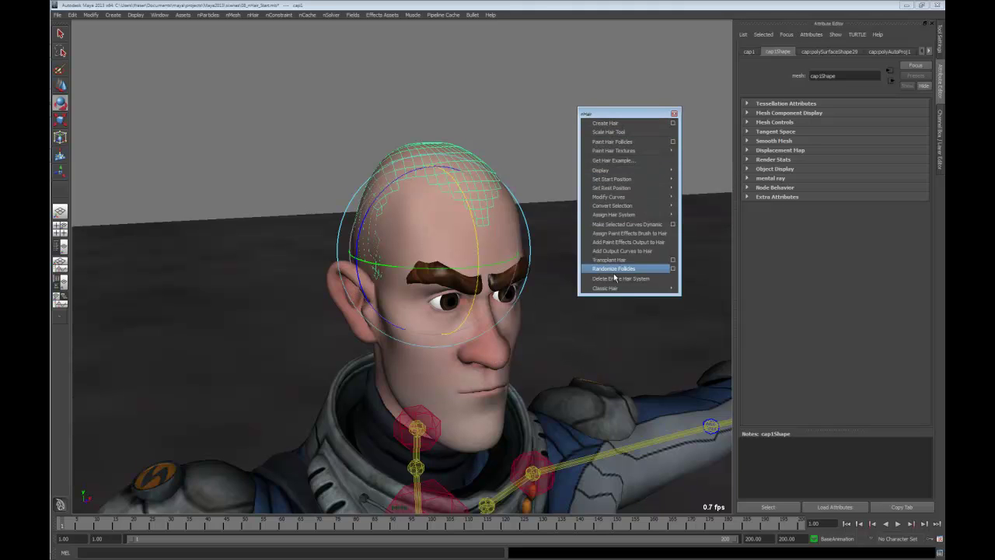
pyautogui.moveTo(606, 289)
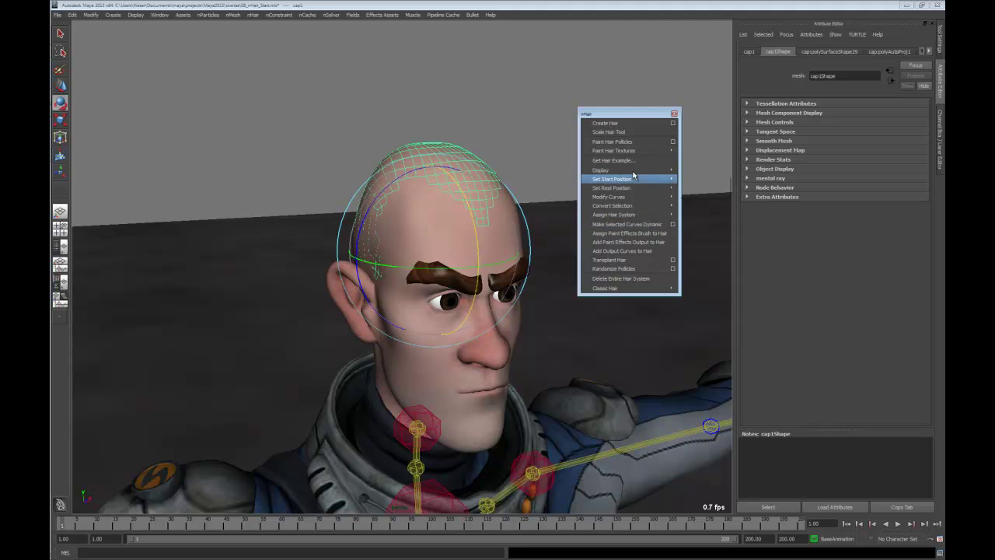
pyautogui.click(673, 124)
pyautogui.click(695, 88)
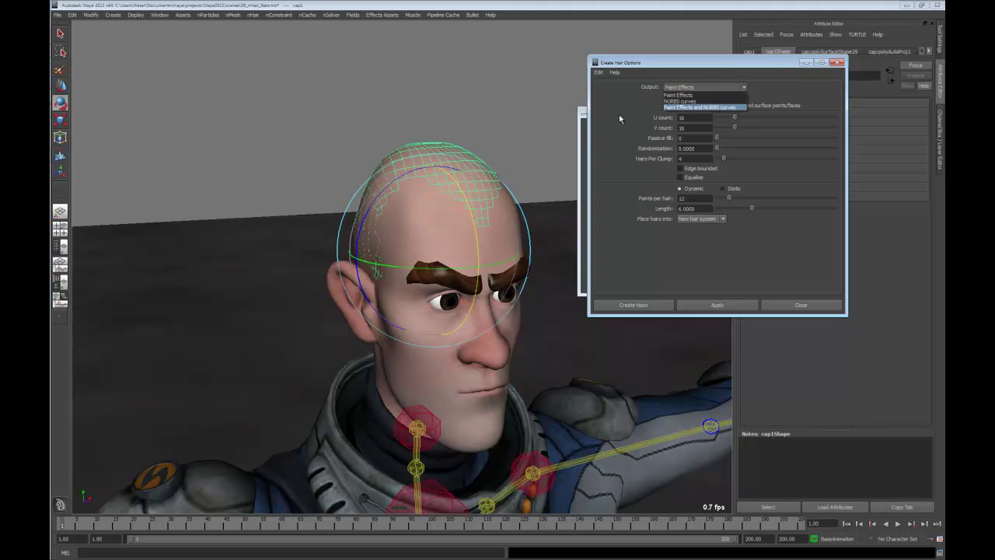
pyautogui.click(642, 91)
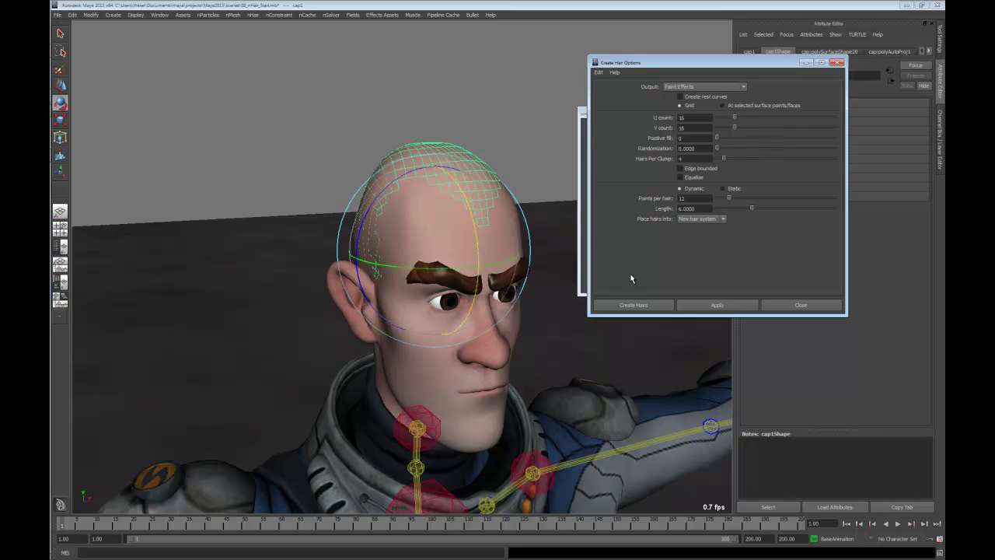
pyautogui.click(633, 305)
# Step: Show the Outliner beside the perspective view and dismiss the floating nHair command list
pyautogui.press('space')
pyautogui.moveTo(466, 155); pyautogui.dragTo(274, 255)
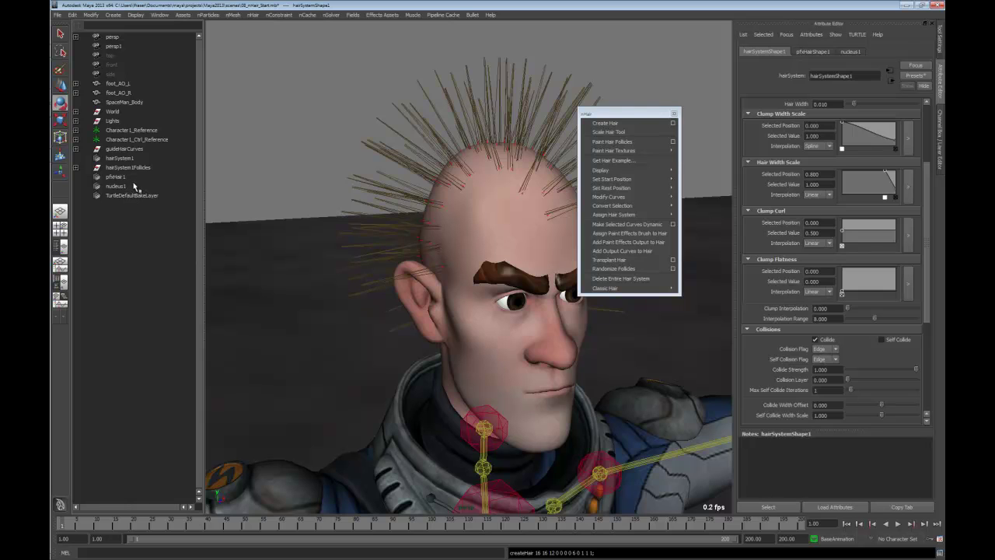
pyautogui.click(675, 115)
pyautogui.hotkey('ctrl', 'a')
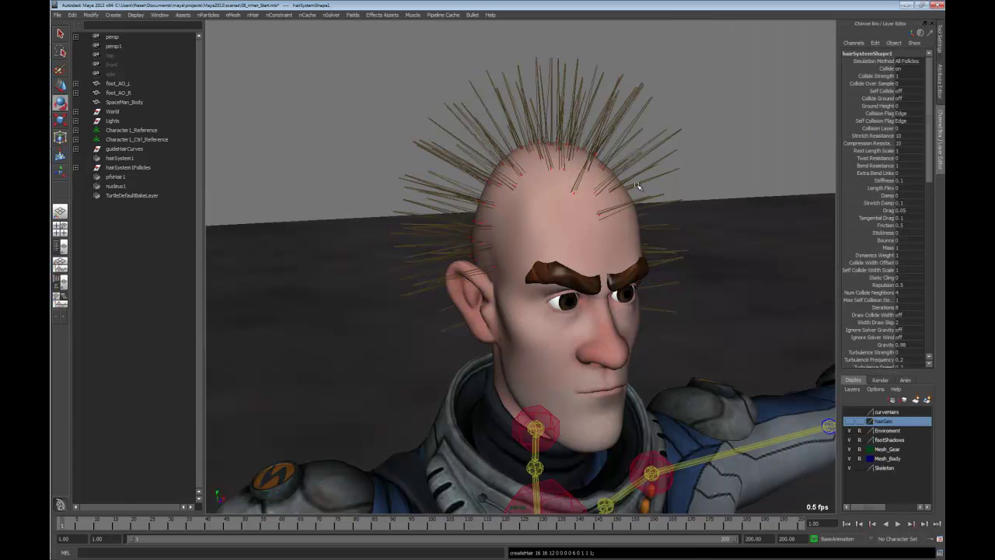
pyautogui.moveTo(552, 212)
pyautogui.keyDown('alt'); pyautogui.mouseDown()
pyautogui.moveTo(524, 215)
pyautogui.moveTo(539, 205)
pyautogui.mouseUp(); pyautogui.keyUp('alt')
pyautogui.keyDown('alt'); pyautogui.moveTo(540, 204); pyautogui.dragTo(520, 209, button='middle'); pyautogui.keyUp('alt')
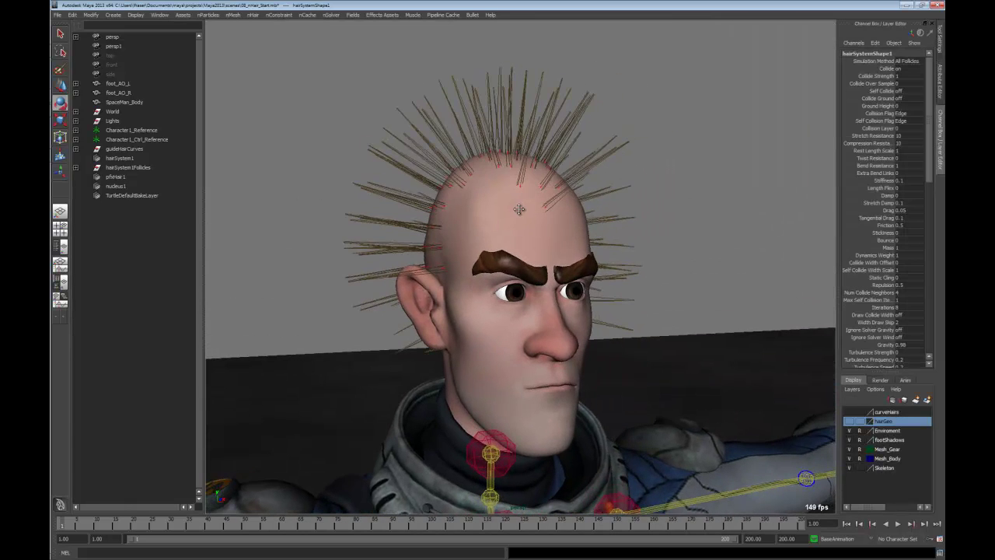
# Step: Examine the gravity, wind and solver attributes of the nucleus1 solver
pyautogui.click(109, 187)
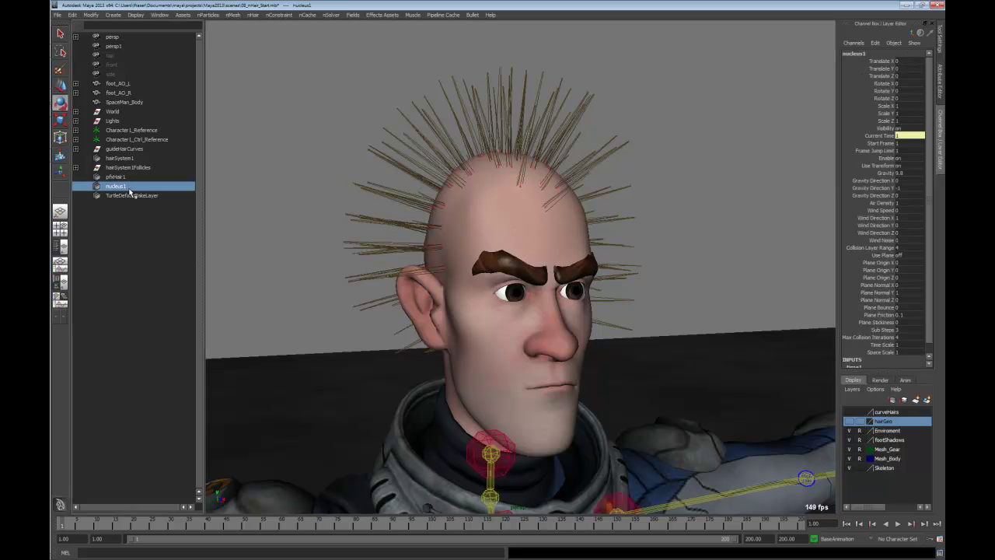
pyautogui.hotkey('ctrl', 'a')
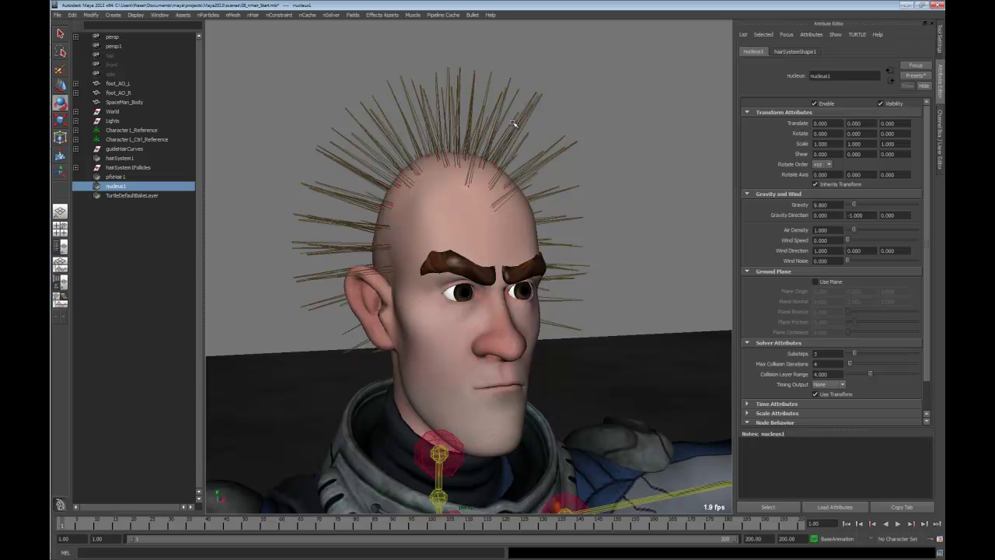
pyautogui.hotkey('ctrl', 'a')
# Step: Make the character's head mesh a passive collider for the hair simulation
pyautogui.click(568, 334)
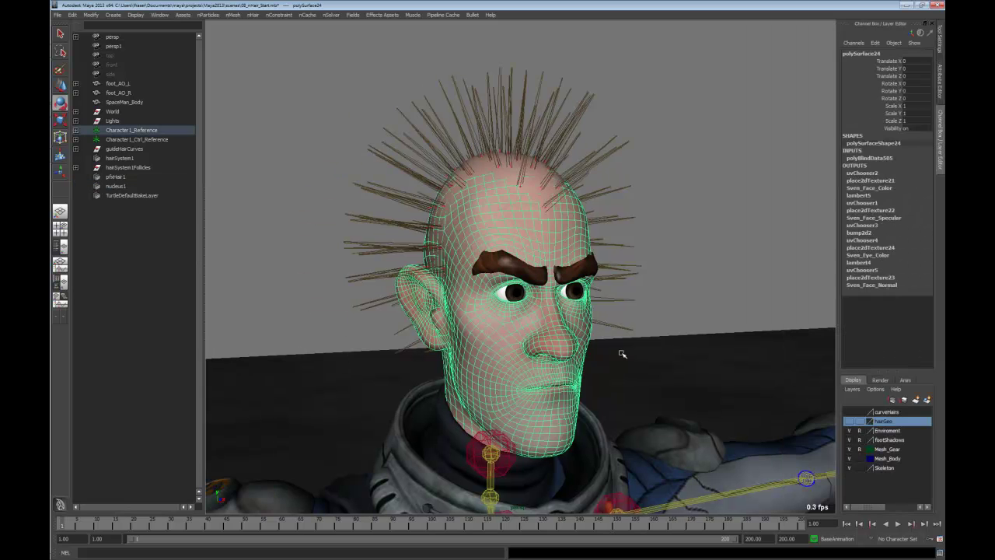
pyautogui.press('space')
pyautogui.click(579, 205)
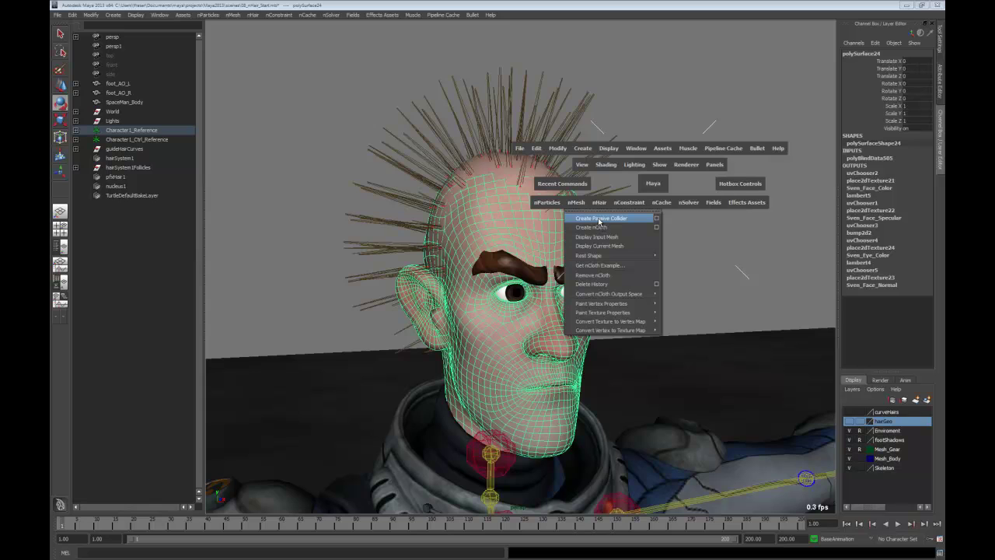
pyautogui.click(597, 219)
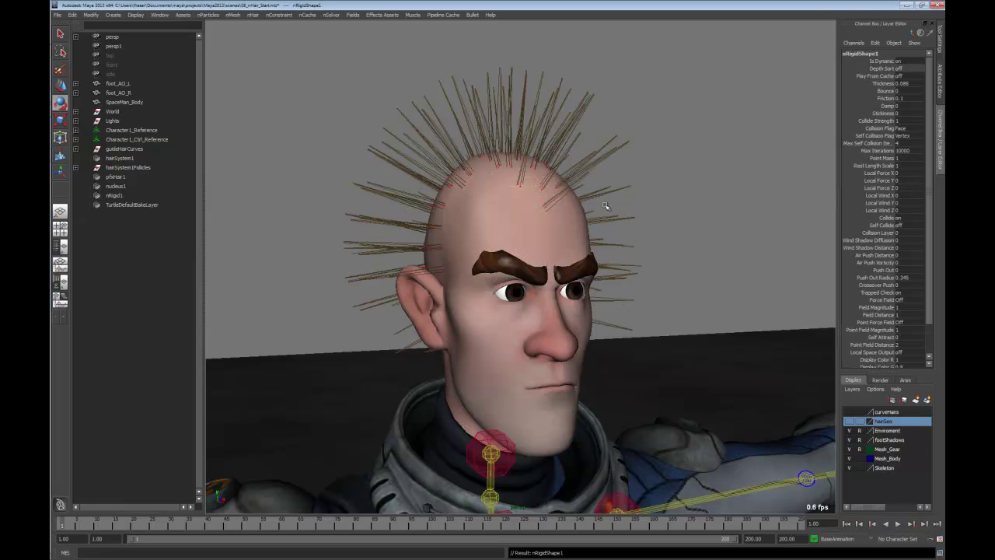
pyautogui.keyDown('alt'); pyautogui.moveTo(560, 276); pyautogui.dragTo(575, 307); pyautogui.keyUp('alt')
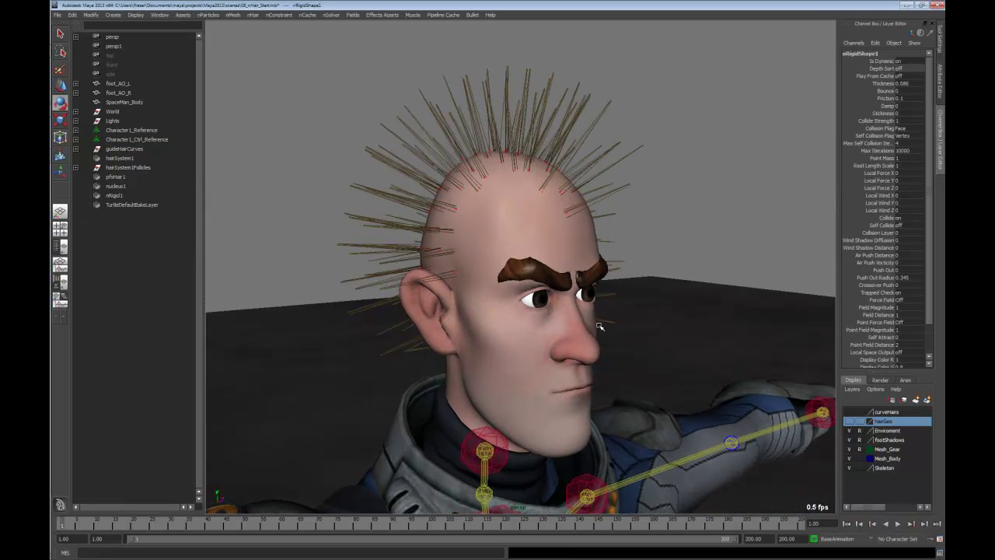
# Step: Test the hair by rotating the head effector during Interactive Playback, and restore the original pose at frame 1
pyautogui.press('space')
pyautogui.click(311, 208)
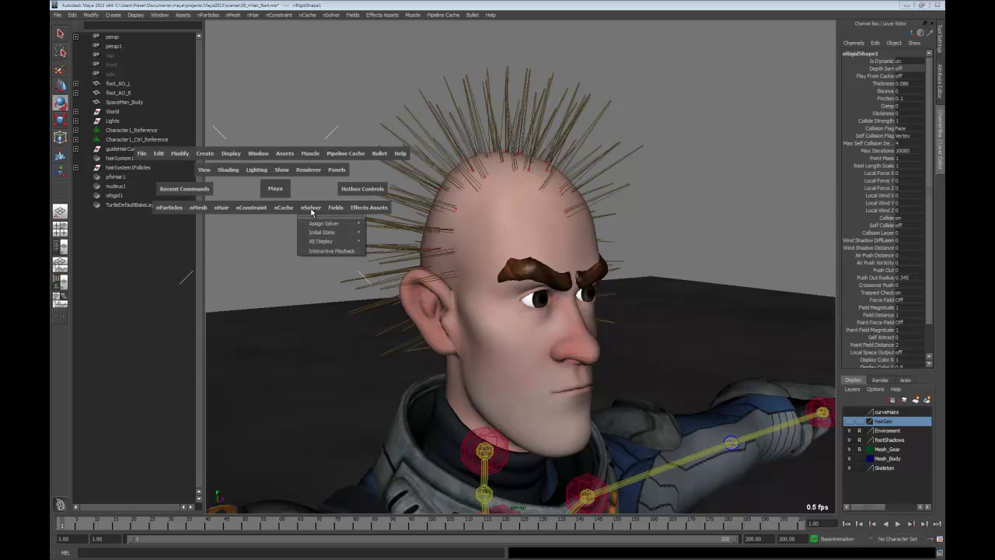
pyautogui.click(326, 249)
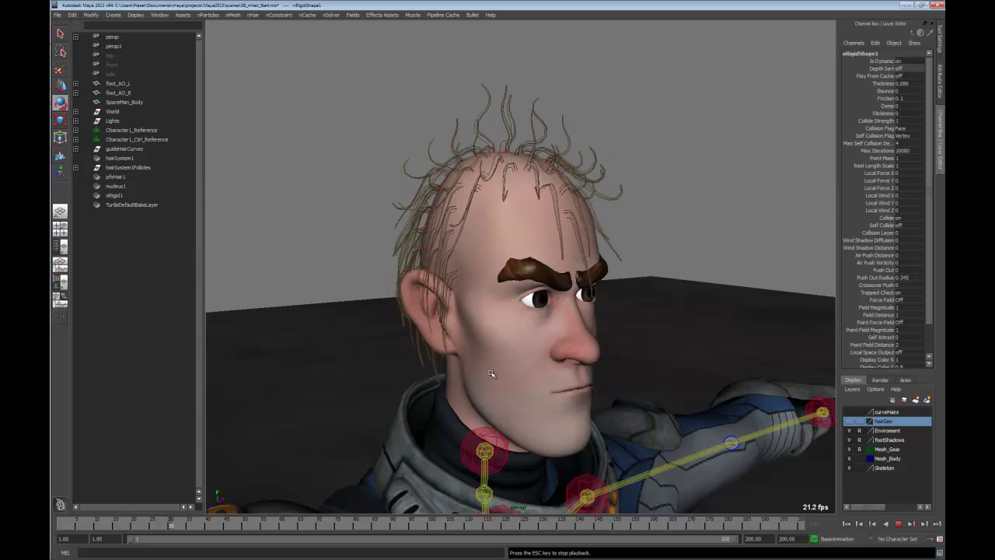
pyautogui.click(499, 440)
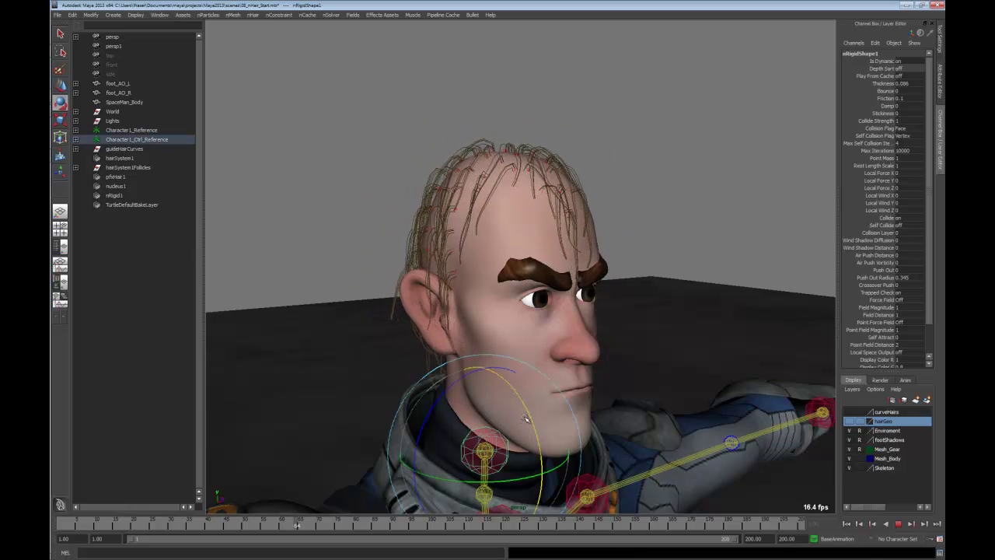
pyautogui.moveTo(530, 413)
pyautogui.mouseDown()
pyautogui.moveTo(493, 372)
pyautogui.moveTo(536, 398)
pyautogui.mouseUp()
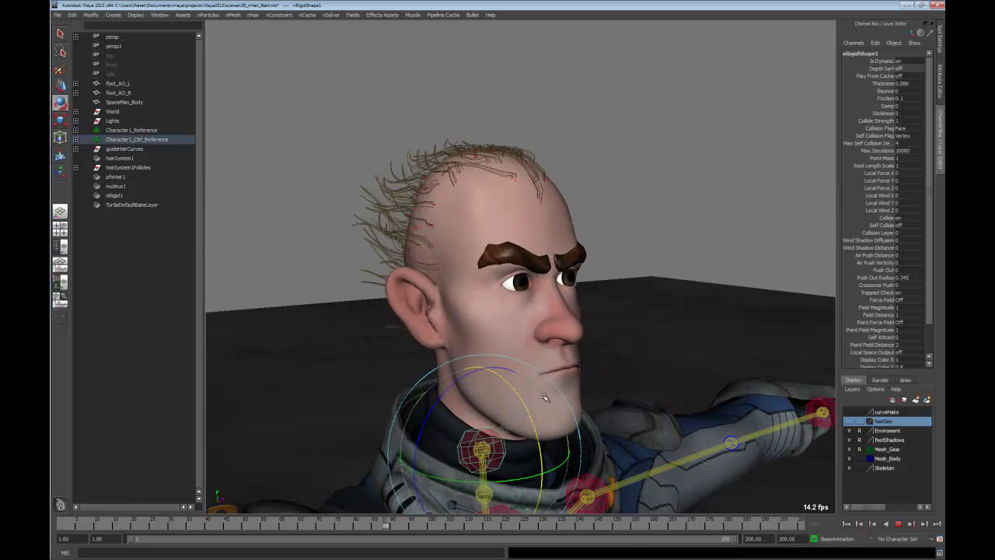
pyautogui.press('Escape')
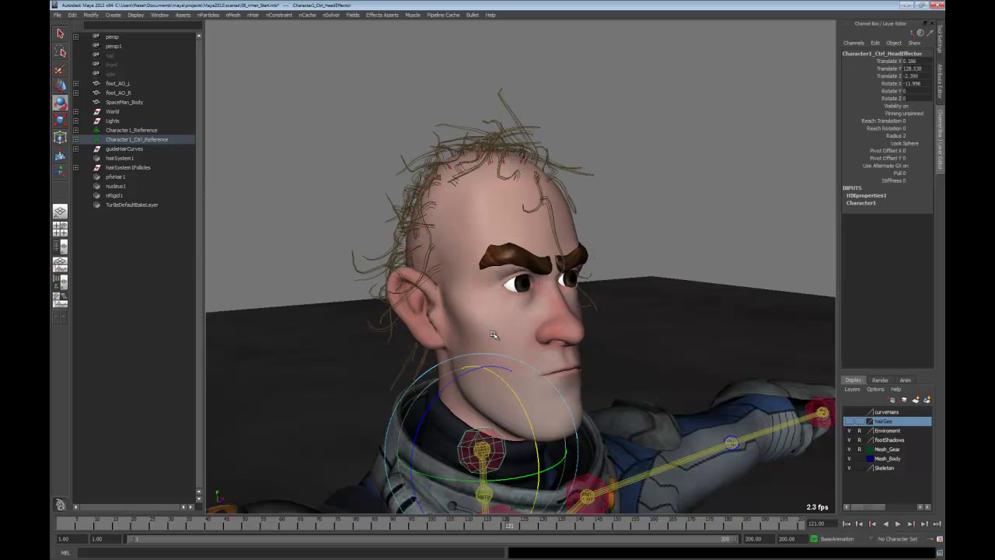
pyautogui.hotkey('ctrl', 'z')
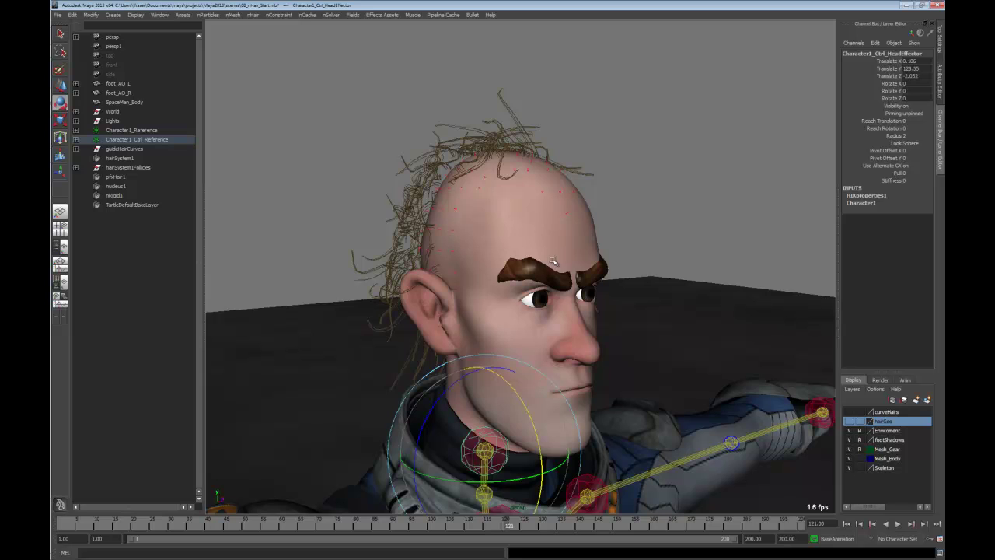
pyautogui.click(847, 523)
# Step: Turn on Self Collide in the collision settings of the Paint Effects hair's hair system
pyautogui.click(546, 84)
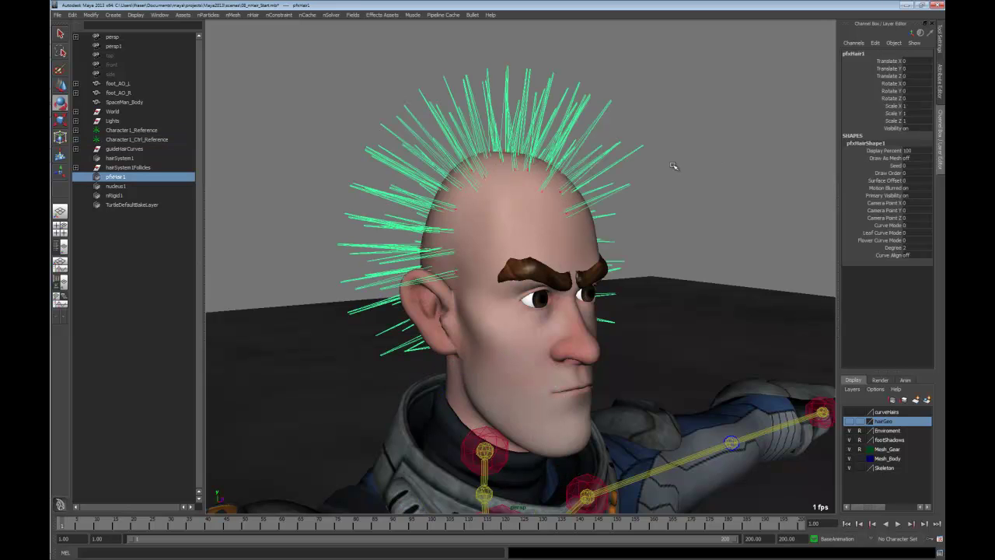
pyautogui.hotkey('ctrl', 'a')
pyautogui.click(839, 52)
pyautogui.click(883, 339)
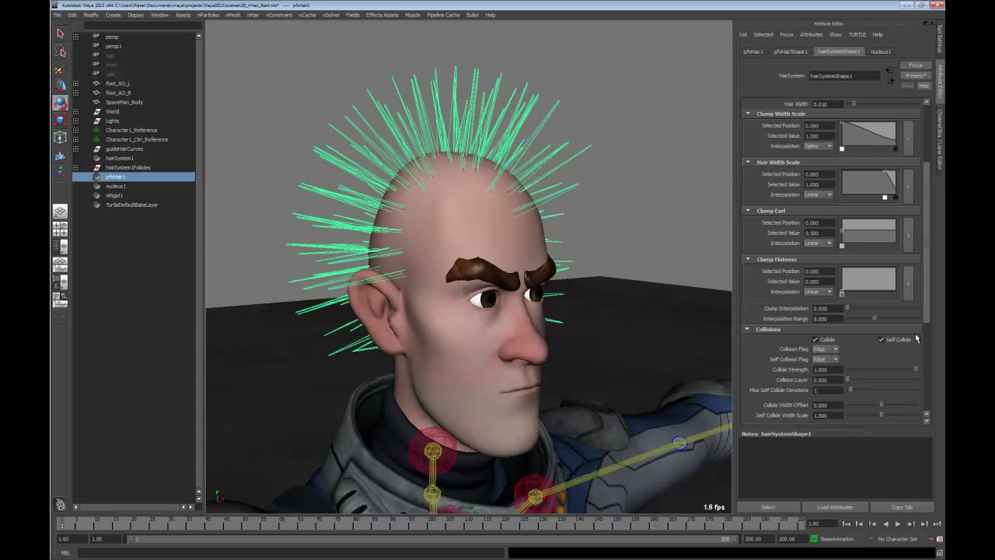
# Step: Try Self Collision Thickness as the hair system's Solver Display and set the display back to Off
pyautogui.scroll(-5, 910, 373)
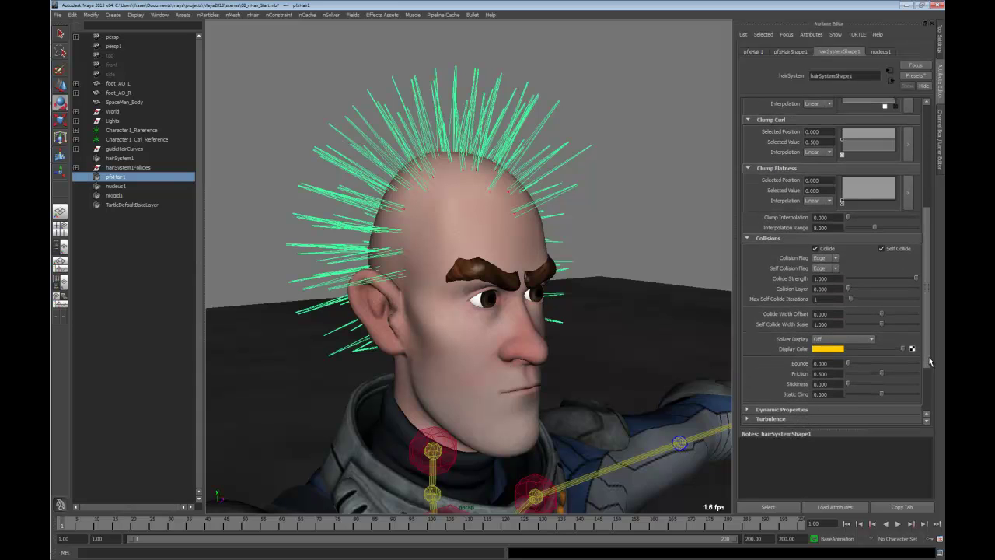
pyautogui.click(849, 339)
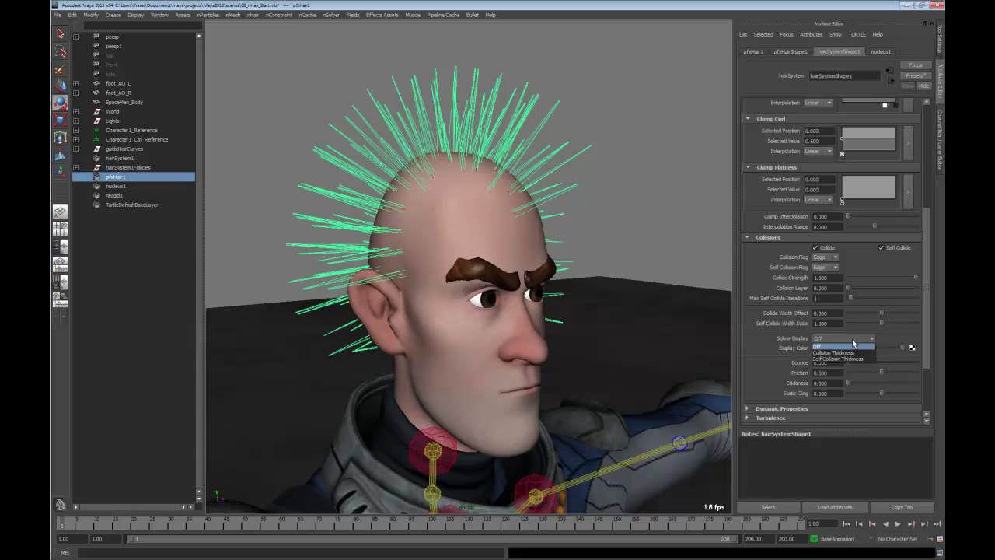
pyautogui.click(847, 359)
pyautogui.click(854, 339)
pyautogui.click(855, 347)
pyautogui.click(852, 339)
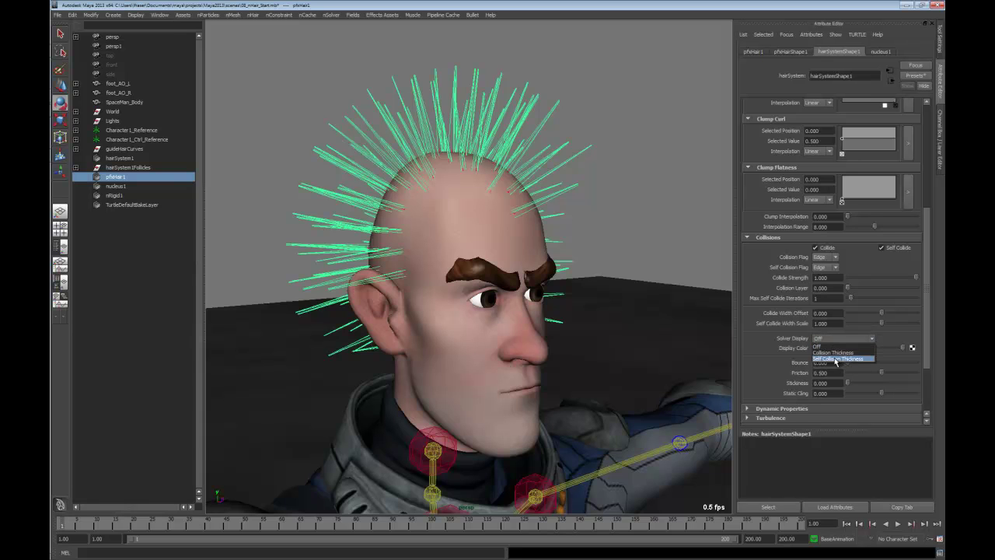
pyautogui.click(781, 315)
# Step: Set the hair system's Hairs Per Clump to 21
pyautogui.keyDown('alt'); pyautogui.moveTo(536, 249); pyautogui.dragTo(575, 219); pyautogui.keyUp('alt')
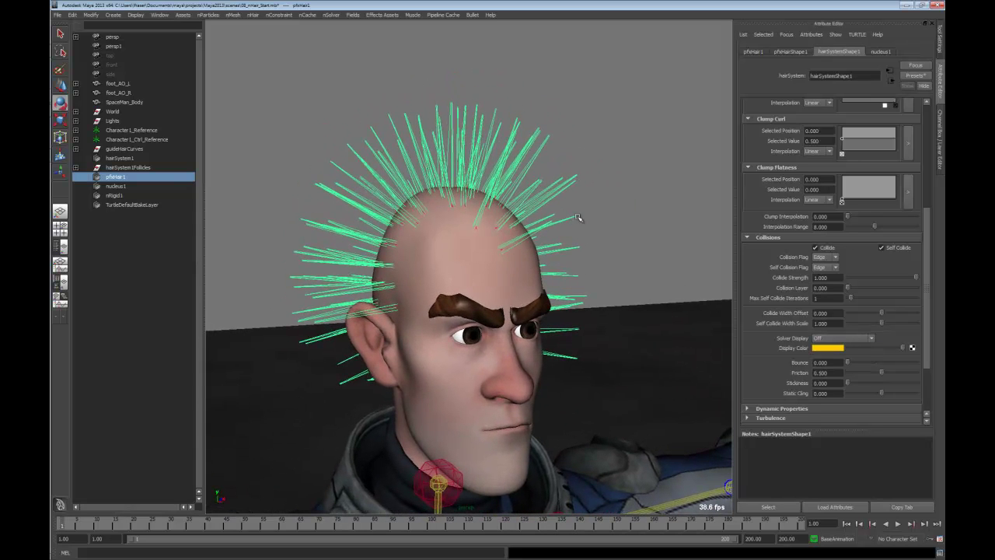
pyautogui.click(930, 178)
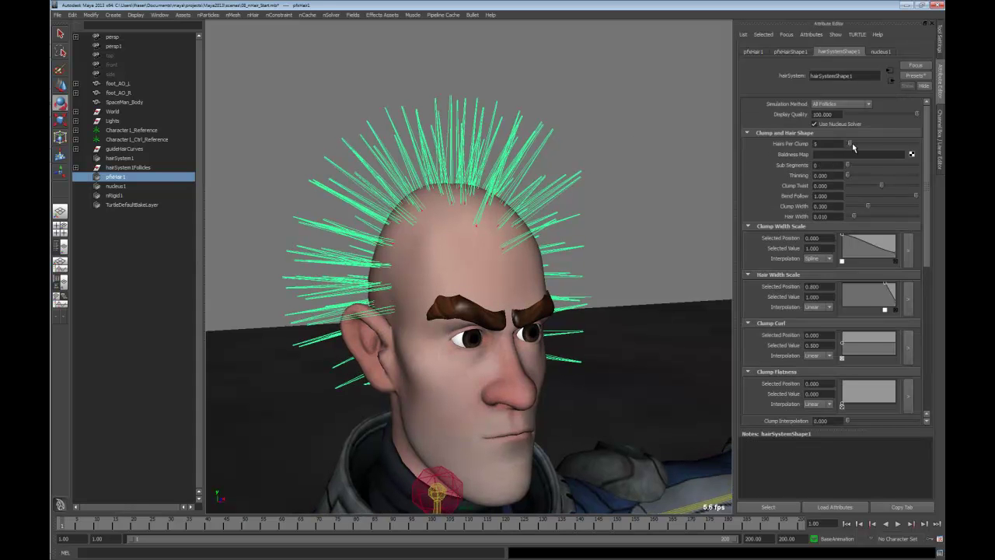
pyautogui.moveTo(851, 146); pyautogui.dragTo(861, 145)
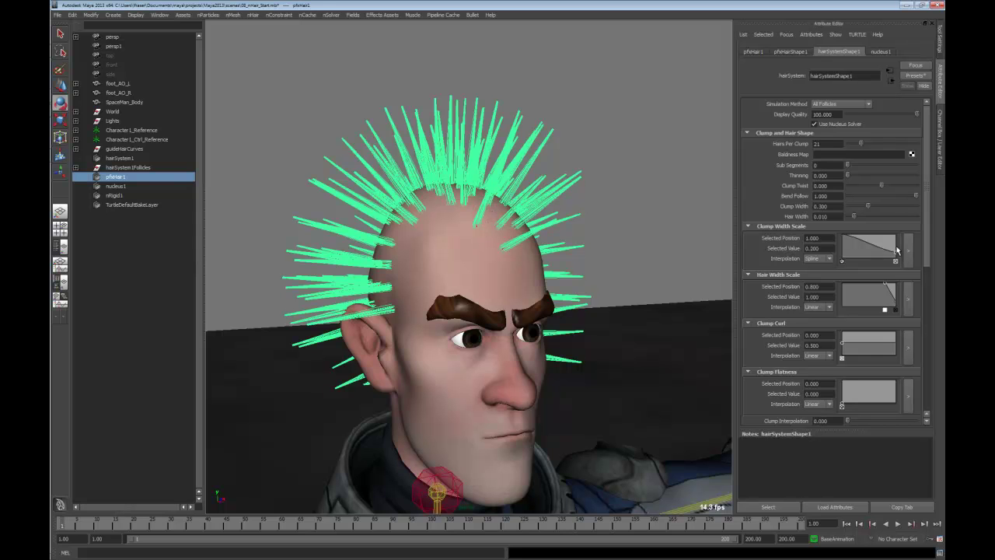
# Step: Raise the end of the Clump Width Scale ramp, giving the selected point a value of 2, and set Thinning to 0.34
pyautogui.moveTo(897, 255); pyautogui.dragTo(896, 236)
pyautogui.moveTo(822, 249); pyautogui.dragTo(719, 254)
pyautogui.write('2')
pyautogui.press('Return')
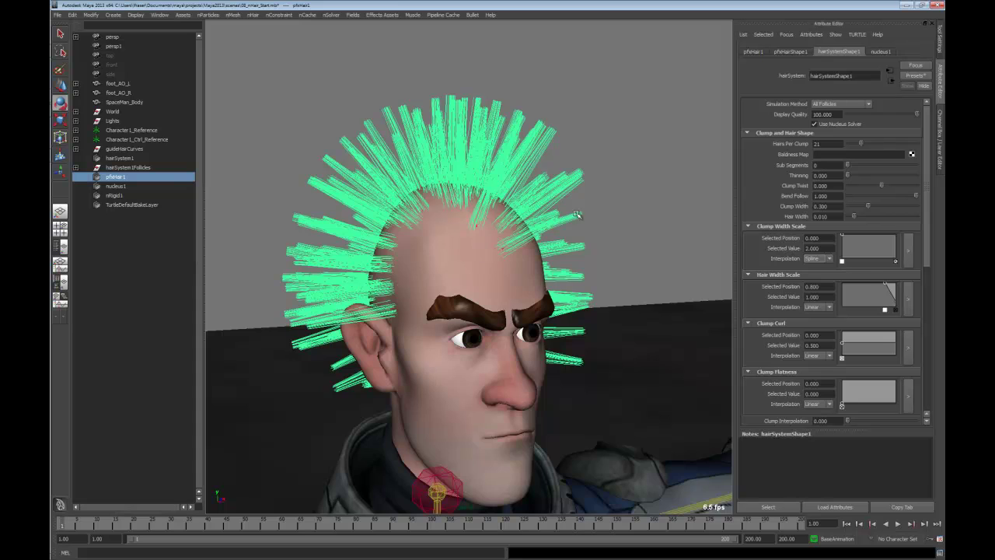
pyautogui.moveTo(857, 174); pyautogui.dragTo(871, 175)
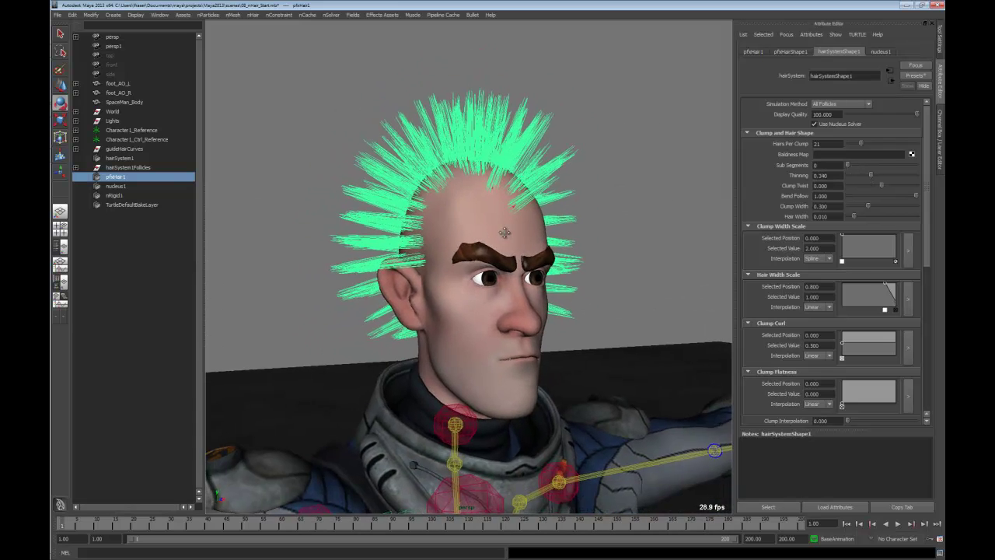
# Step: Play the simulation while rotating the head effector to test the hair's motion, and reset the head and timeline
pyautogui.press('space')
pyautogui.moveTo(354, 111); pyautogui.dragTo(380, 158)
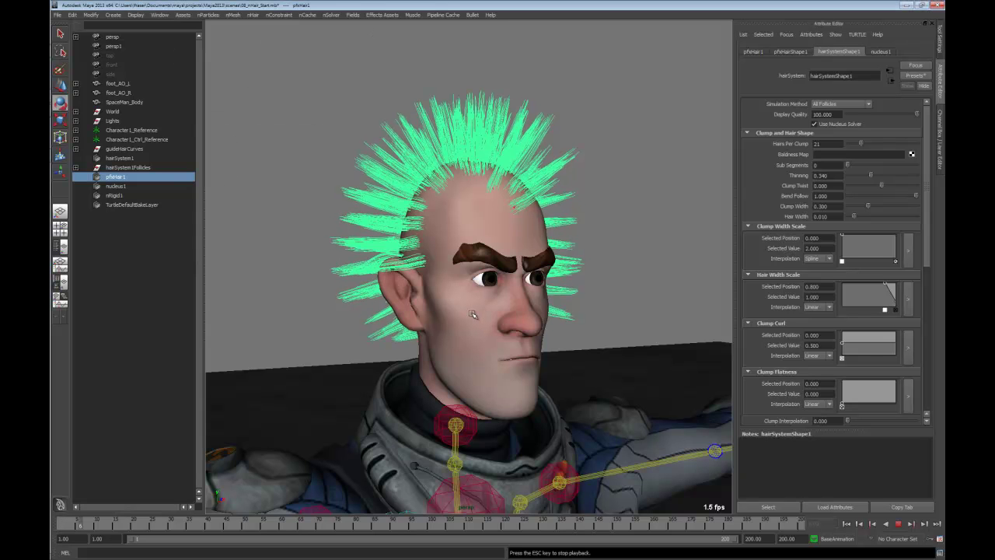
pyautogui.click(469, 417)
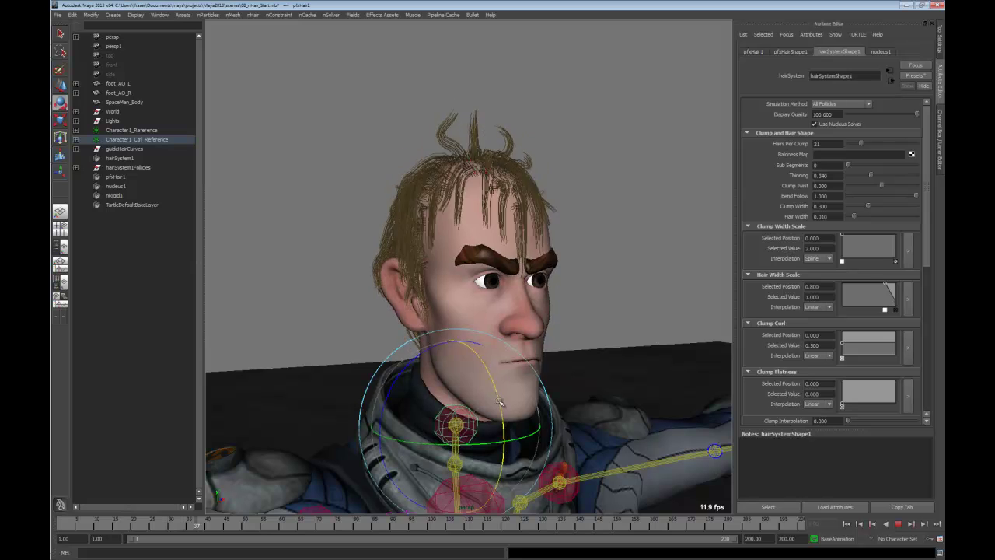
pyautogui.moveTo(507, 411); pyautogui.dragTo(491, 388)
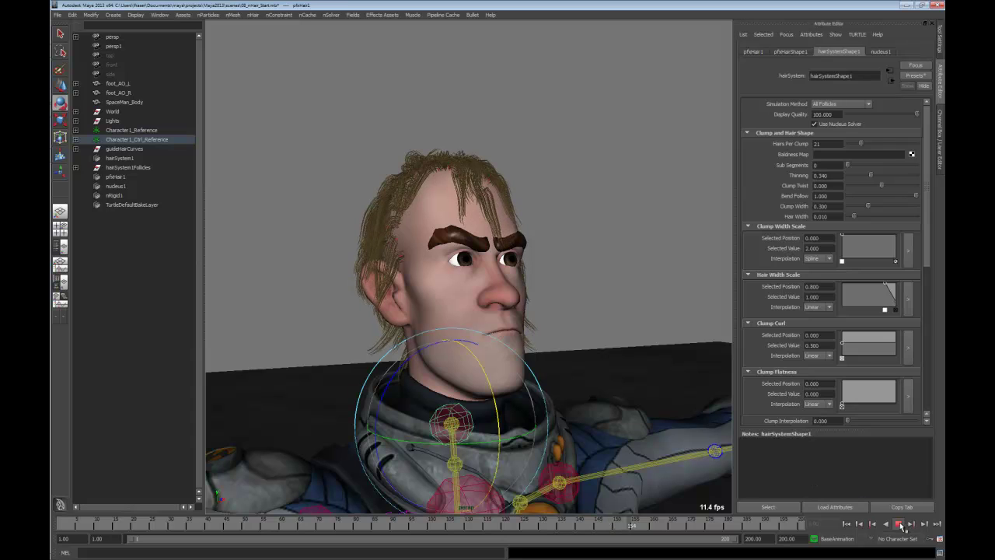
pyautogui.click(454, 304)
pyautogui.press('z')
pyautogui.keyDown('alt'); pyautogui.moveTo(574, 233); pyautogui.dragTo(601, 246); pyautogui.keyUp('alt')
pyautogui.click(847, 523)
# Step: Delete the entire hair system from the character's scalp and delete the leftover nucleus1 node
pyautogui.hotkey('ctrl', 'a')
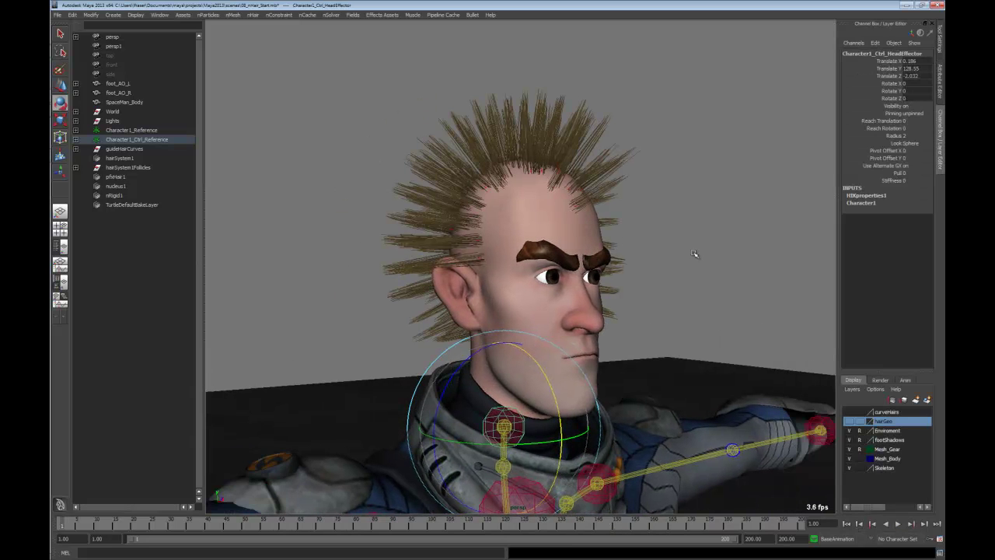
pyautogui.keyDown('alt'); pyautogui.moveTo(634, 198); pyautogui.dragTo(536, 120); pyautogui.keyUp('alt')
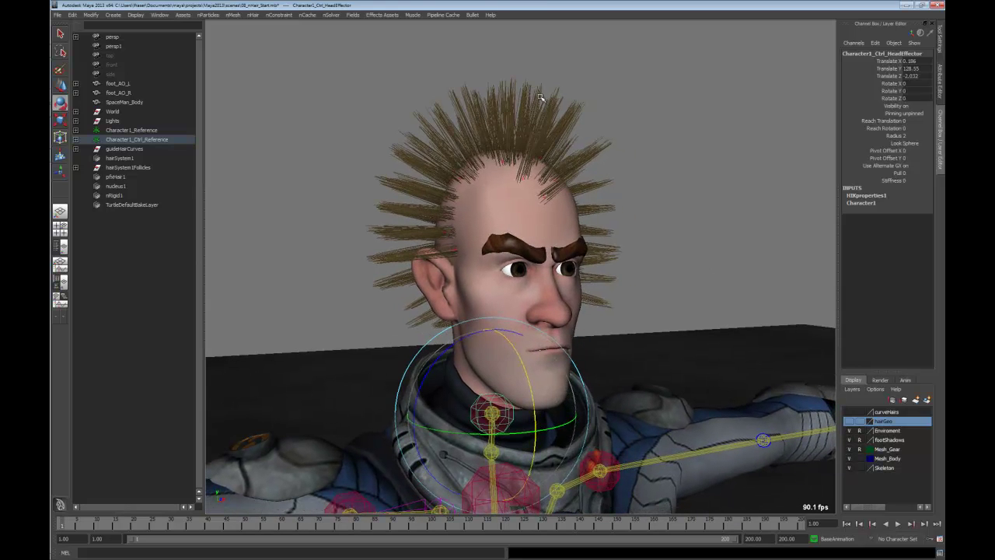
pyautogui.click(560, 128)
pyautogui.press('space')
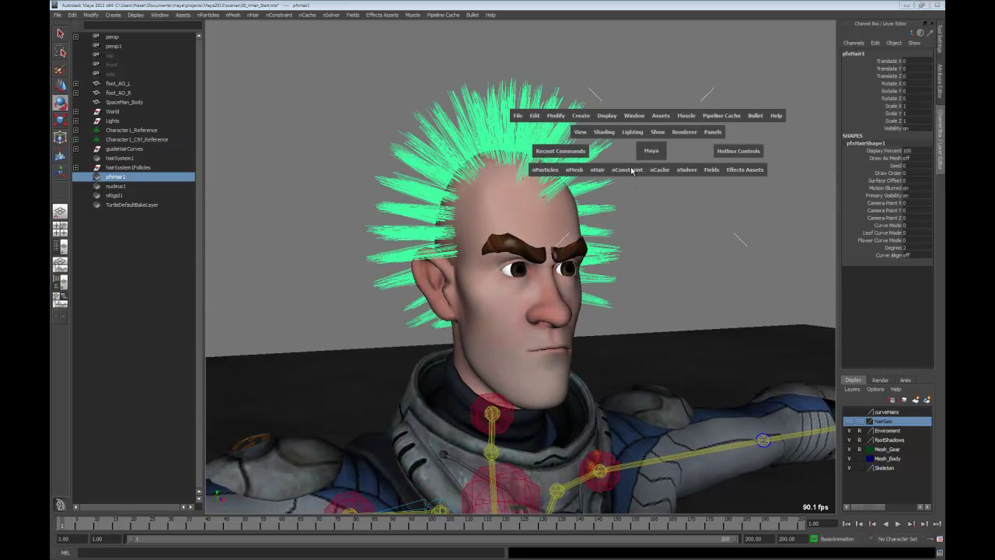
pyautogui.click(599, 169)
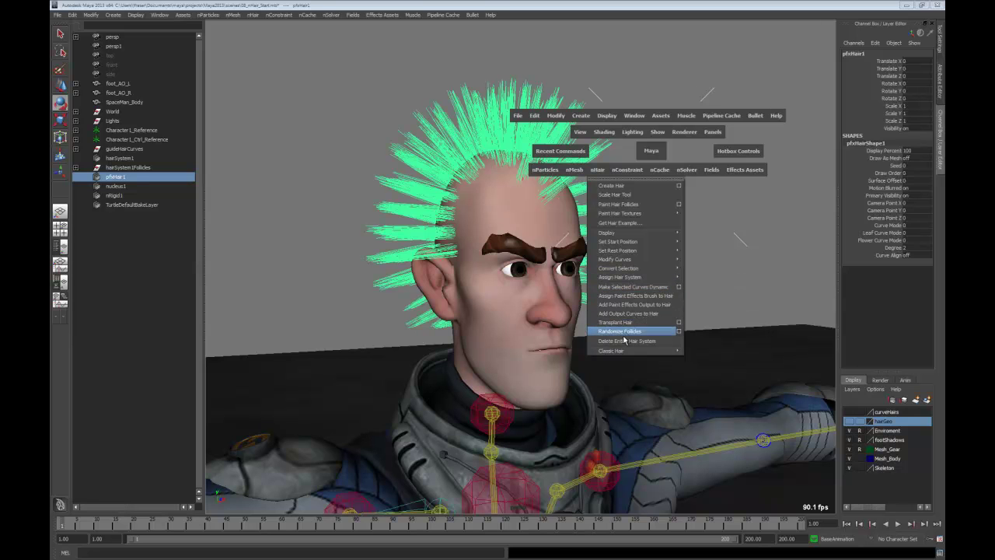
pyautogui.click(625, 342)
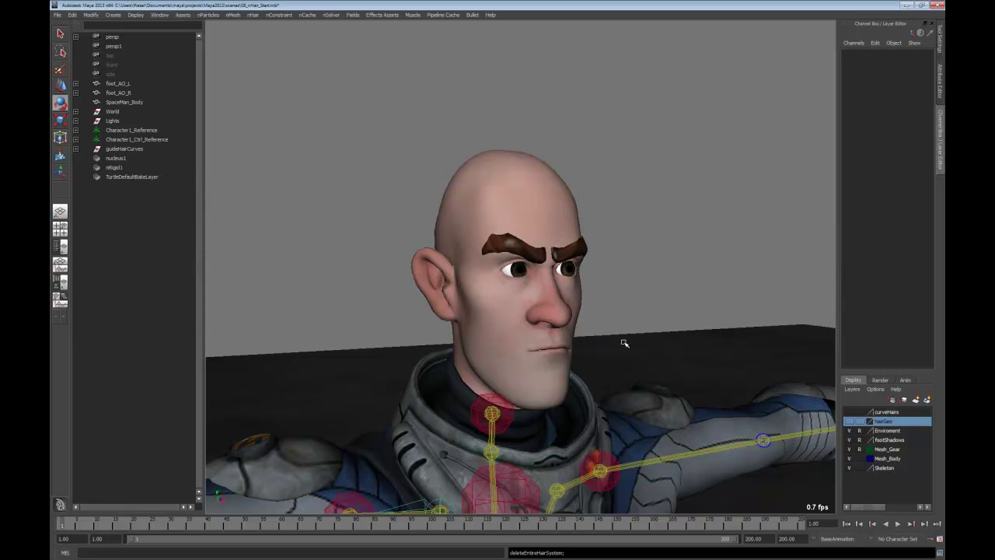
pyautogui.click(125, 158)
pyautogui.press('Delete')
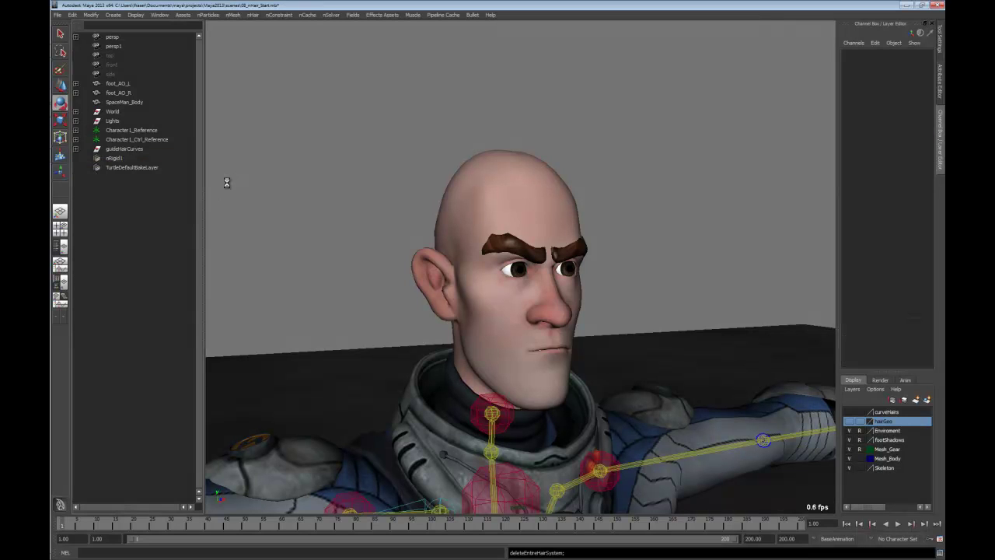
# Step: Make the hairGeo layer visible and select the polygon hair mesh
pyautogui.click(849, 422)
pyautogui.keyDown('alt'); pyautogui.moveTo(622, 295); pyautogui.dragTo(598, 233); pyautogui.keyUp('alt')
pyautogui.click(557, 165)
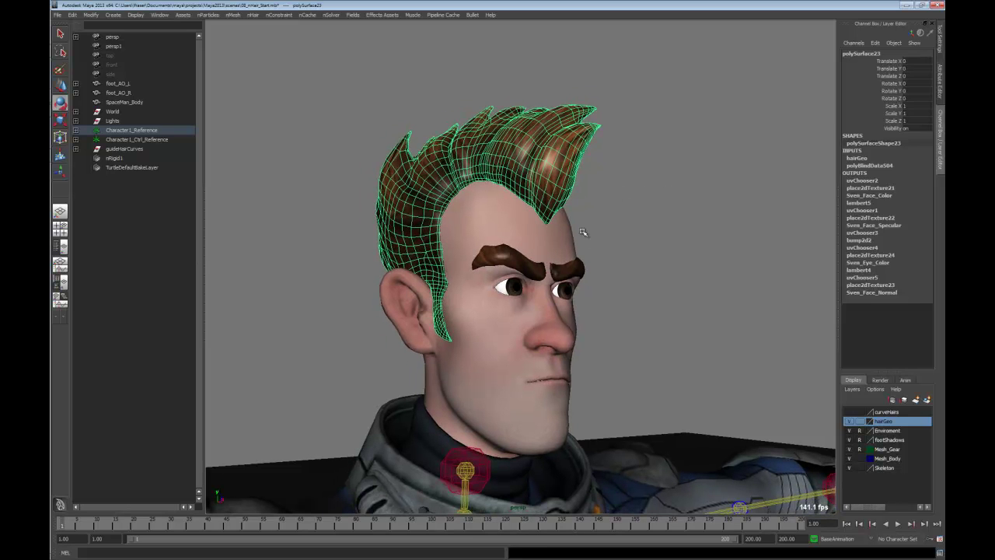
# Step: Examine the shape and edge flow of the polygon hair mesh from several angles, focusing on the front lock
pyautogui.click(645, 180)
pyautogui.keyDown('alt'); pyautogui.moveTo(668, 209); pyautogui.dragTo(547, 290); pyautogui.keyUp('alt')
pyautogui.keyDown('alt'); pyautogui.moveTo(591, 226); pyautogui.dragTo(602, 183); pyautogui.keyUp('alt')
pyautogui.click(574, 169)
pyautogui.keyDown('alt'); pyautogui.moveTo(591, 190); pyautogui.dragTo(591, 232, button='middle'); pyautogui.keyUp('alt')
pyautogui.keyDown('alt'); pyautogui.moveTo(591, 232); pyautogui.dragTo(745, 254, button='right'); pyautogui.keyUp('alt')
pyautogui.keyDown('alt'); pyautogui.moveTo(689, 205); pyautogui.dragTo(687, 231, button='middle'); pyautogui.keyUp('alt')
pyautogui.keyDown('alt'); pyautogui.moveTo(687, 231); pyautogui.dragTo(701, 228); pyautogui.keyUp('alt')
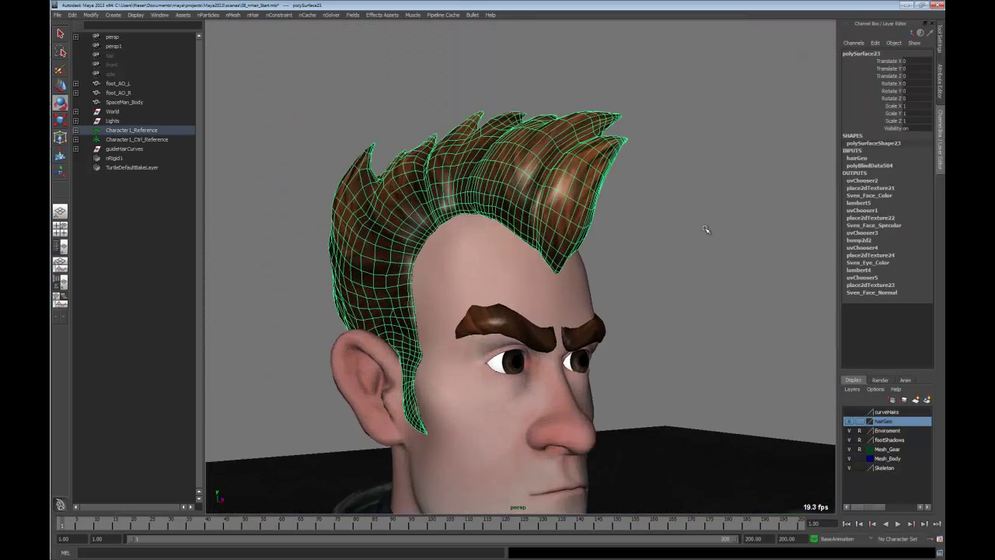
pyautogui.keyDown('alt'); pyautogui.moveTo(692, 228); pyautogui.dragTo(630, 250); pyautogui.keyUp('alt')
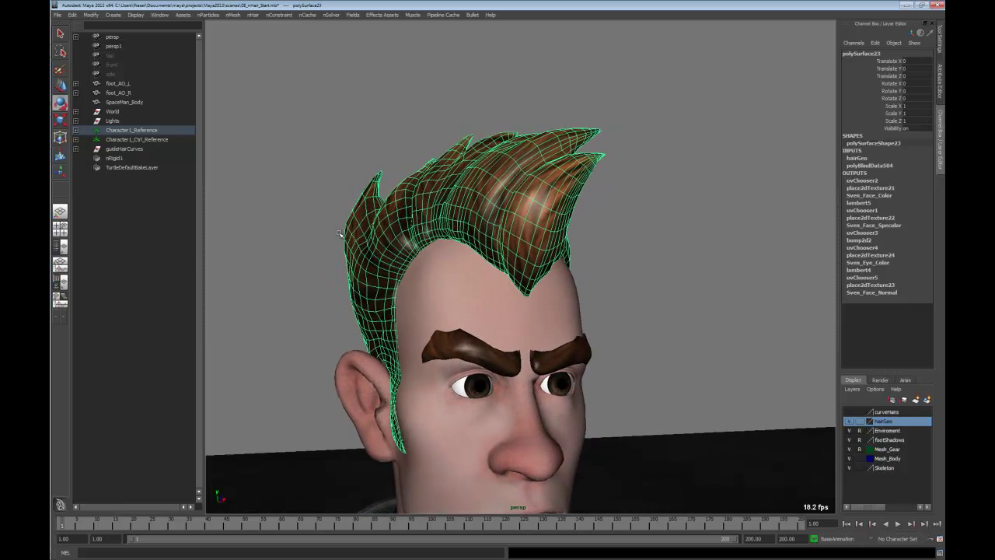
pyautogui.moveTo(555, 189)
pyautogui.keyDown('alt'); pyautogui.mouseDown()
pyautogui.moveTo(527, 256)
pyautogui.moveTo(544, 206)
pyautogui.mouseUp(); pyautogui.keyUp('alt')
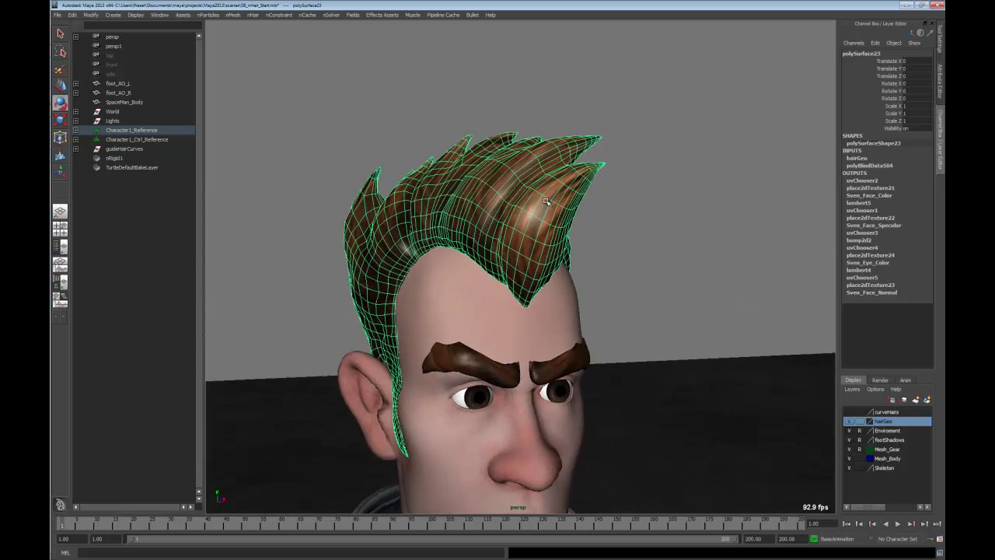
pyautogui.keyDown('alt'); pyautogui.moveTo(545, 206); pyautogui.dragTo(588, 218, button='right'); pyautogui.keyUp('alt')
# Step: Try picking edges on the front lock of the hair mesh in edge mode and return to object selection
pyautogui.press('F10')
pyautogui.doubleClick(522, 232)
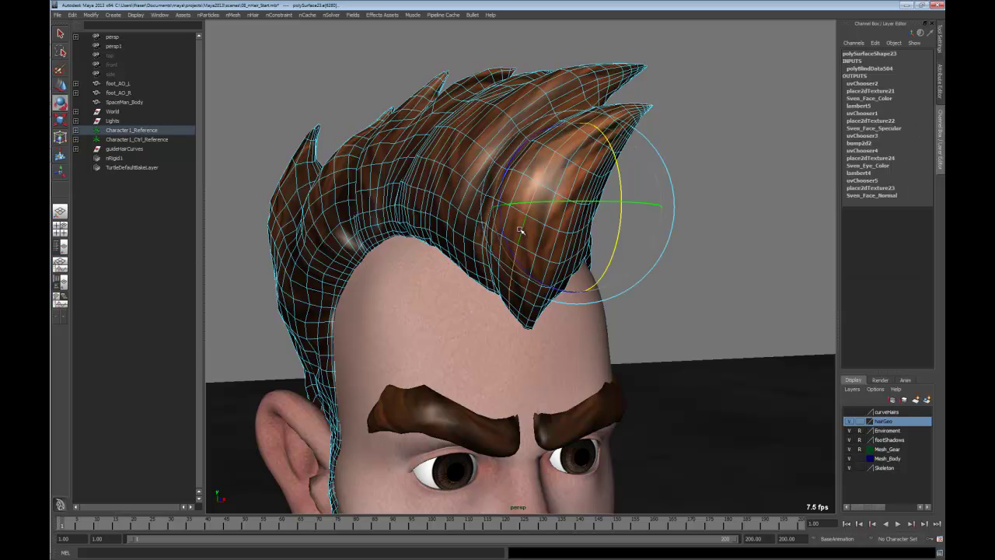
pyautogui.press('space')
pyautogui.moveTo(556, 76)
pyautogui.mouseDown()
pyautogui.moveTo(598, 223)
pyautogui.moveTo(718, 289)
pyautogui.moveTo(709, 319)
pyautogui.moveTo(708, 263)
pyautogui.moveTo(751, 260)
pyautogui.mouseUp()
pyautogui.click(620, 151)
pyautogui.moveTo(552, 181); pyautogui.dragTo(603, 132, button='right')
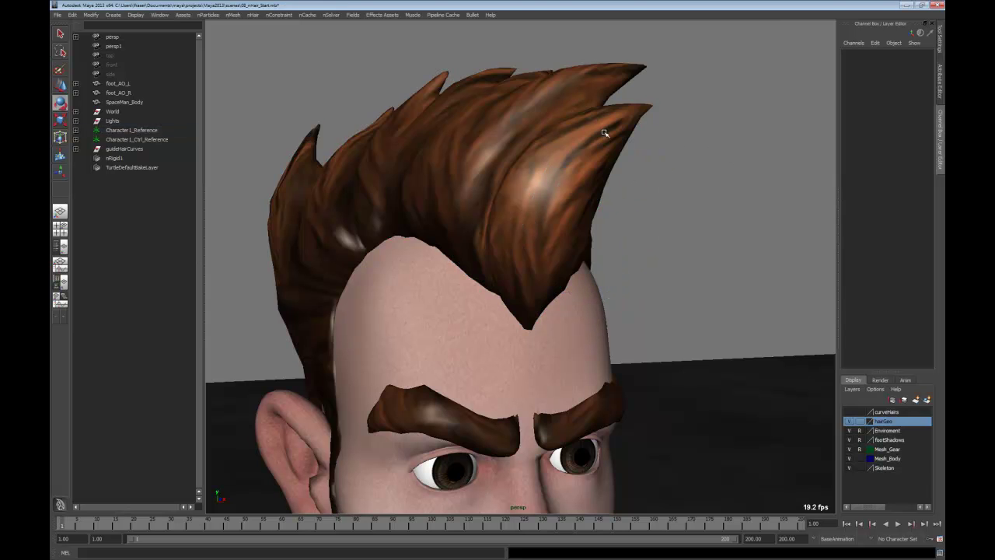
# Step: Show the hidden interface elements and make the selected hair mesh a live surface
pyautogui.press('space')
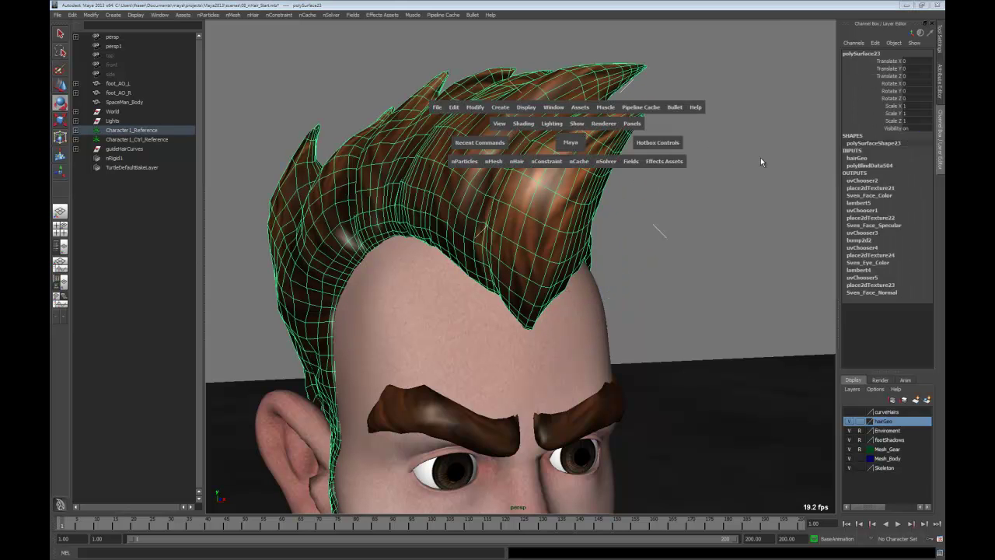
pyautogui.moveTo(671, 169); pyautogui.dragTo(735, 145)
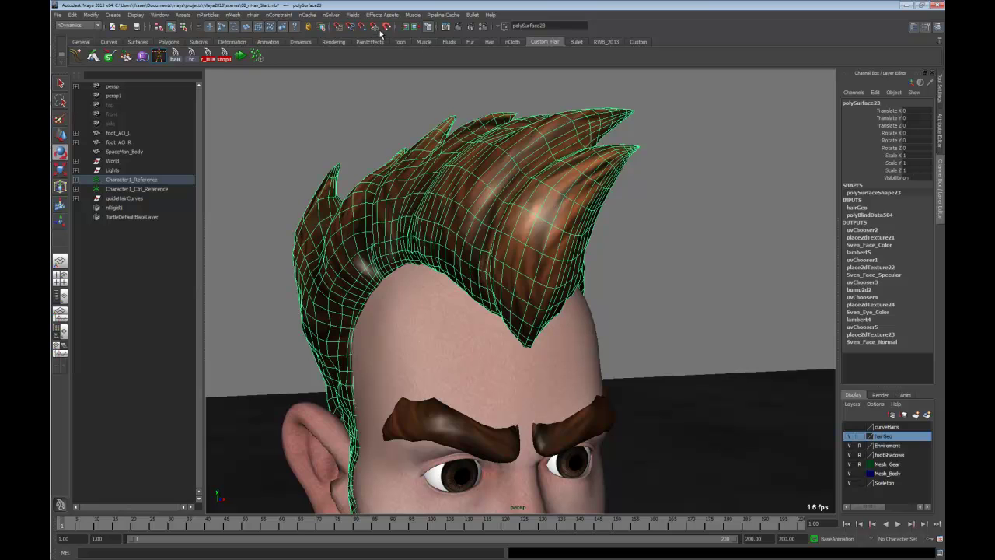
pyautogui.click(387, 28)
# Step: Draw a curve on the live hair mesh along the front lock, from the hairline towards the tip
pyautogui.press('space')
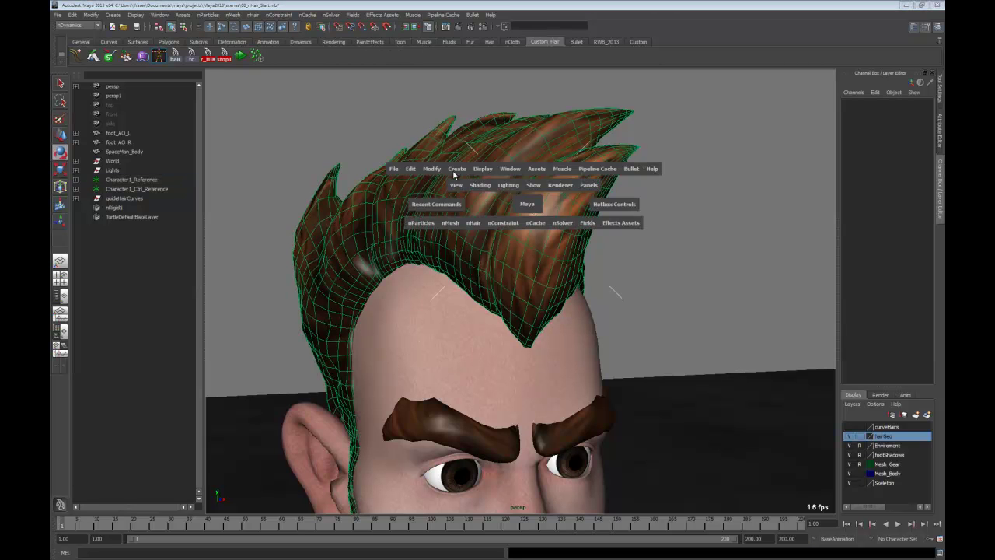
pyautogui.moveTo(458, 170); pyautogui.dragTo(488, 250)
pyautogui.click(488, 248)
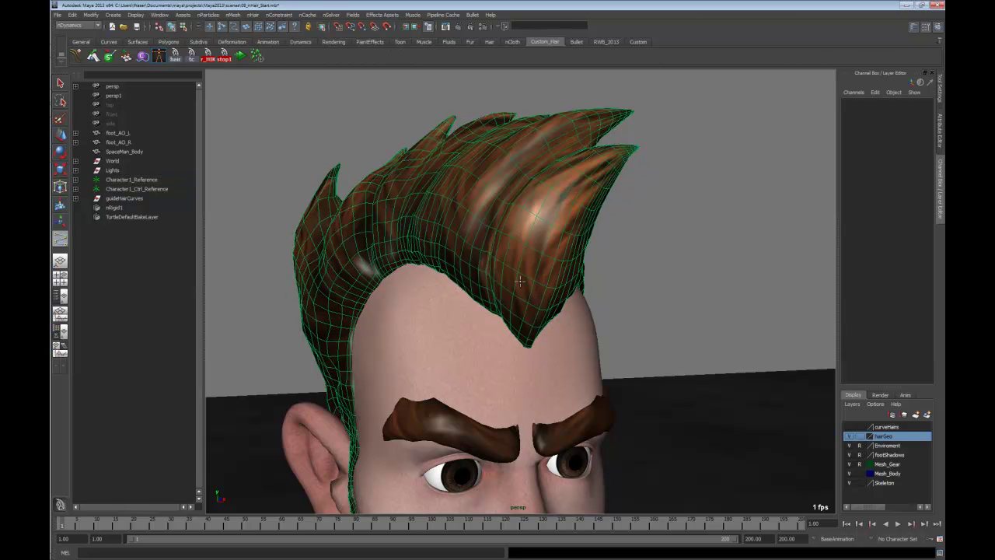
pyautogui.click(514, 324)
pyautogui.click(523, 261)
pyautogui.click(541, 219)
pyautogui.click(573, 177)
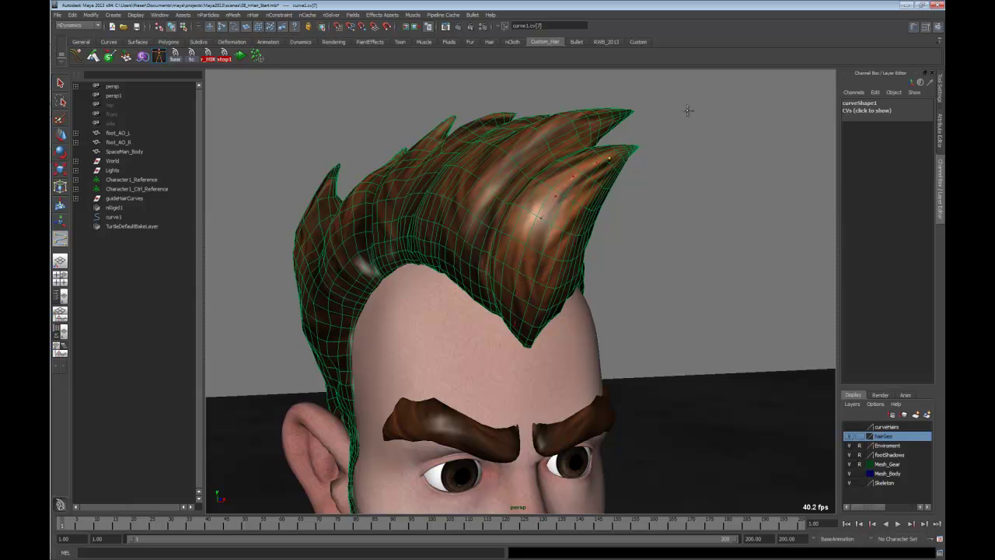
pyautogui.press('Return')
pyautogui.press('w')
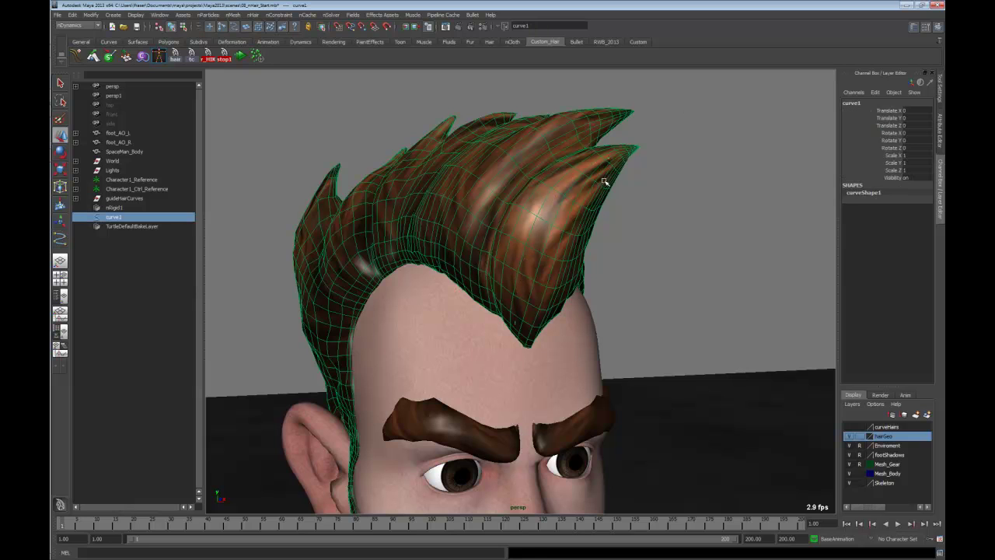
# Step: Undo the curve drawn on the front lock and turn off the hair mesh's live surface state
pyautogui.hotkey('ctrl', 'z')
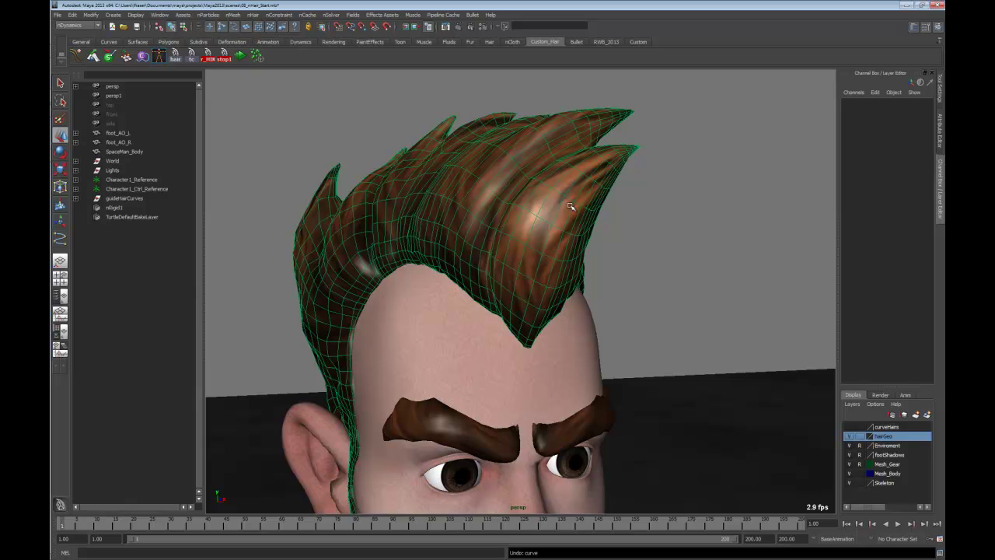
pyautogui.keyDown('alt'); pyautogui.moveTo(591, 199); pyautogui.dragTo(570, 137); pyautogui.keyUp('alt')
pyautogui.click(386, 28)
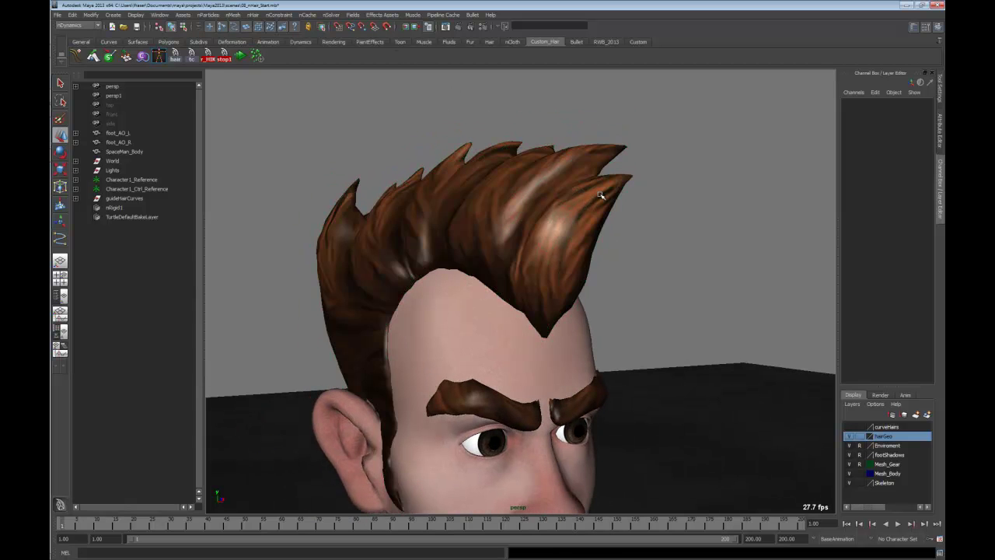
# Step: Select the polygon hair mesh and send it to Mudbox as a new scene
pyautogui.keyDown('alt'); pyautogui.moveTo(530, 174); pyautogui.dragTo(604, 179); pyautogui.keyUp('alt')
pyautogui.keyDown('alt'); pyautogui.moveTo(604, 178); pyautogui.dragTo(539, 182, button='right'); pyautogui.keyUp('alt')
pyautogui.keyDown('alt'); pyautogui.moveTo(540, 182); pyautogui.dragTo(565, 168); pyautogui.keyUp('alt')
pyautogui.click(615, 164)
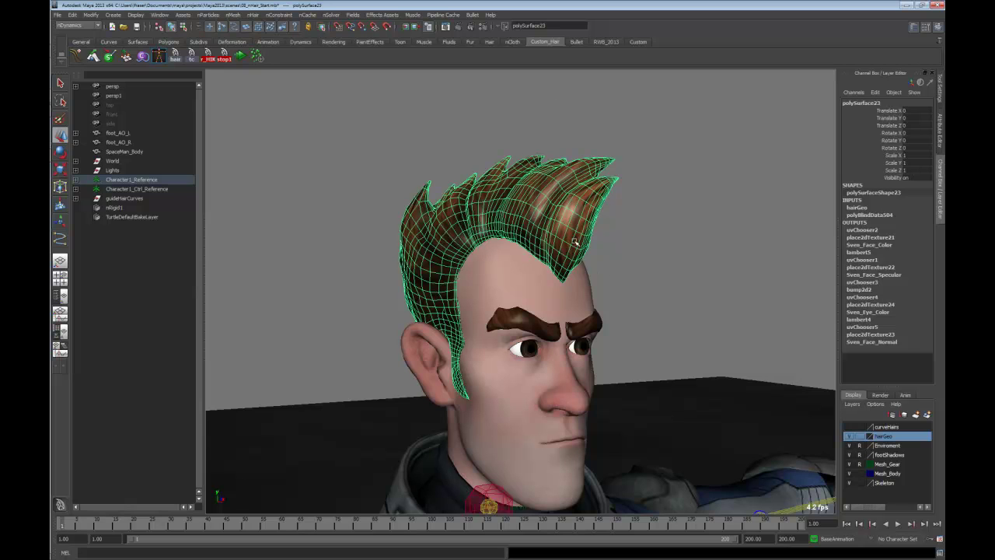
pyautogui.keyDown('alt'); pyautogui.moveTo(589, 183); pyautogui.dragTo(573, 155); pyautogui.keyUp('alt')
pyautogui.press('space')
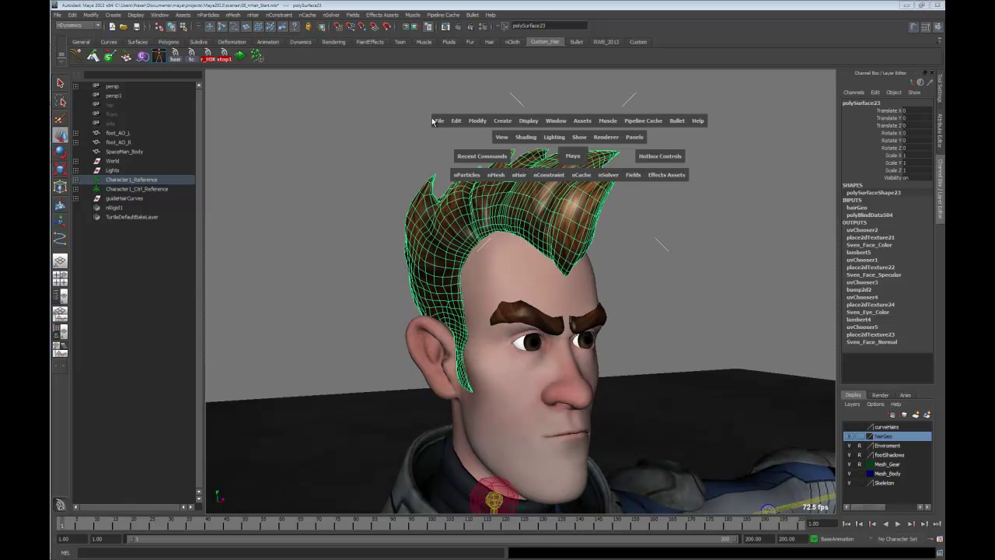
pyautogui.click(436, 122)
pyautogui.moveTo(474, 245)
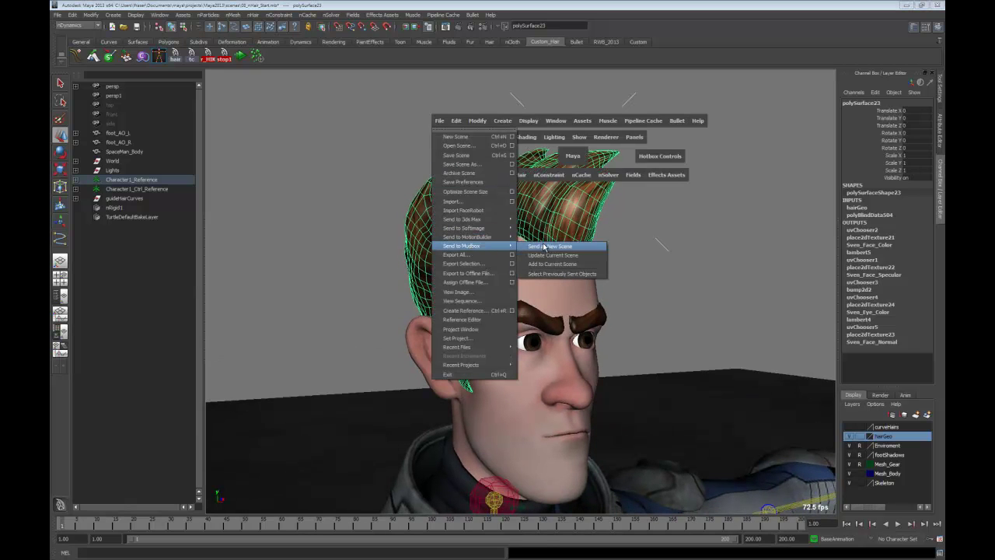
pyautogui.click(550, 246)
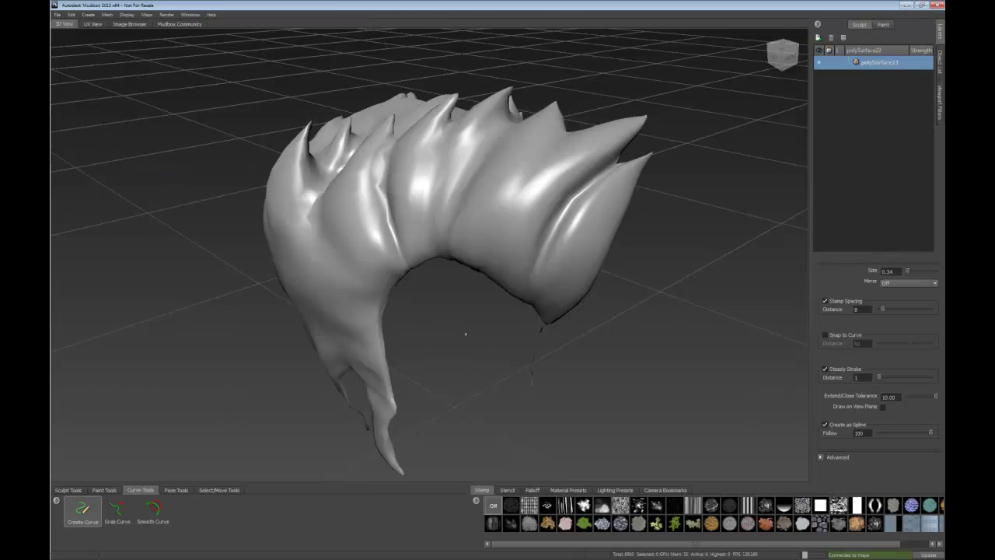
# Step: Frame the whole hair mesh in the 3D view and unlock the Mudbox window layout
pyautogui.moveTo(511, 271)
pyautogui.keyDown('alt'); pyautogui.mouseDown()
pyautogui.moveTo(502, 237)
pyautogui.moveTo(521, 268)
pyautogui.moveTo(445, 208)
pyautogui.mouseUp(); pyautogui.keyUp('alt')
pyautogui.moveTo(466, 209)
pyautogui.keyDown('alt'); pyautogui.mouseDown(button='middle')
pyautogui.moveTo(496, 224)
pyautogui.moveTo(487, 220)
pyautogui.mouseUp(button='middle'); pyautogui.keyUp('alt')
pyautogui.moveTo(488, 220)
pyautogui.keyDown('alt'); pyautogui.mouseDown()
pyautogui.moveTo(355, 246)
pyautogui.moveTo(502, 253)
pyautogui.moveTo(485, 249)
pyautogui.moveTo(504, 228)
pyautogui.moveTo(498, 235)
pyautogui.mouseUp(); pyautogui.keyUp('alt')
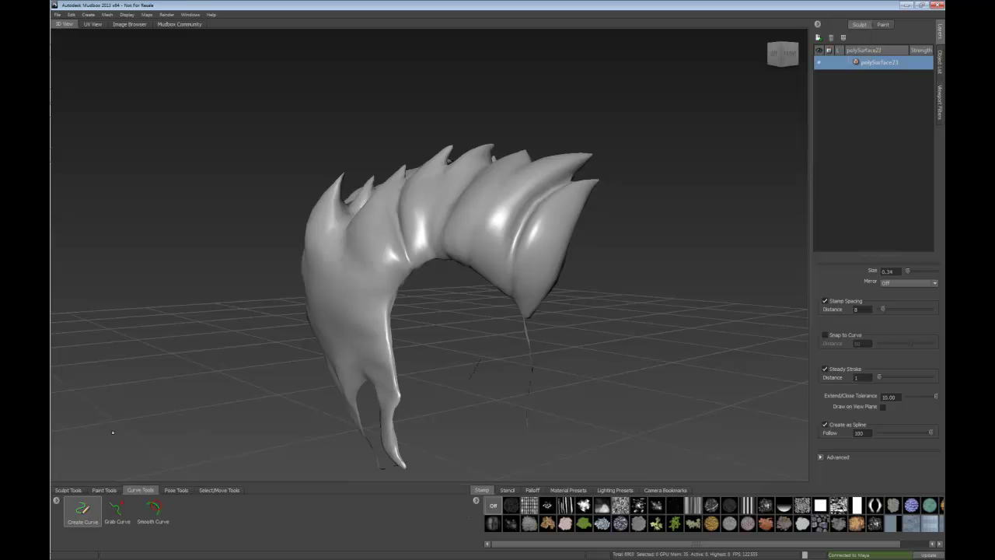
pyautogui.keyDown('alt'); pyautogui.moveTo(375, 310); pyautogui.dragTo(393, 283, button='middle'); pyautogui.keyUp('alt')
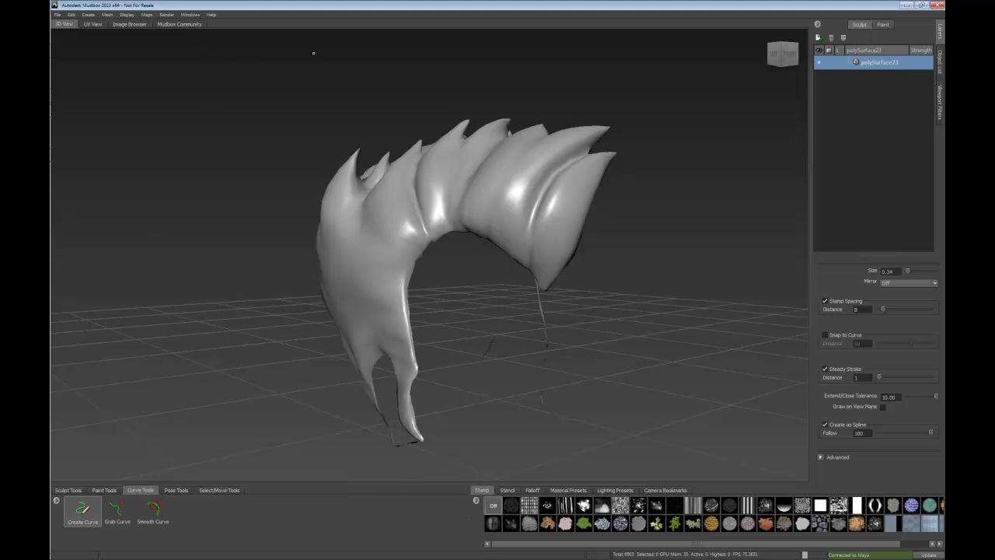
pyautogui.click(190, 15)
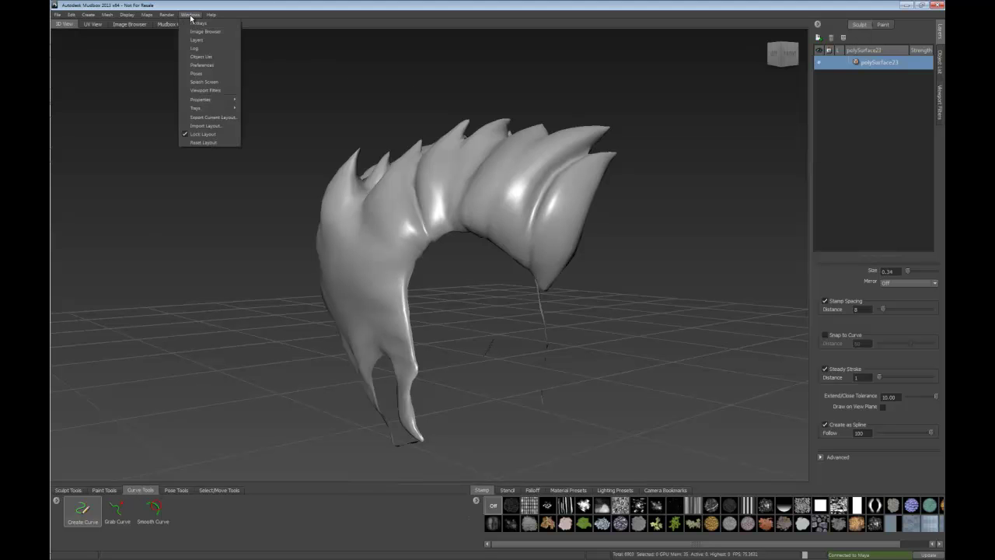
pyautogui.click(204, 135)
# Step: Undock the Curve Tools tray, shrink its floating window, and dock it again among the tool trays
pyautogui.moveTo(295, 501); pyautogui.dragTo(347, 284)
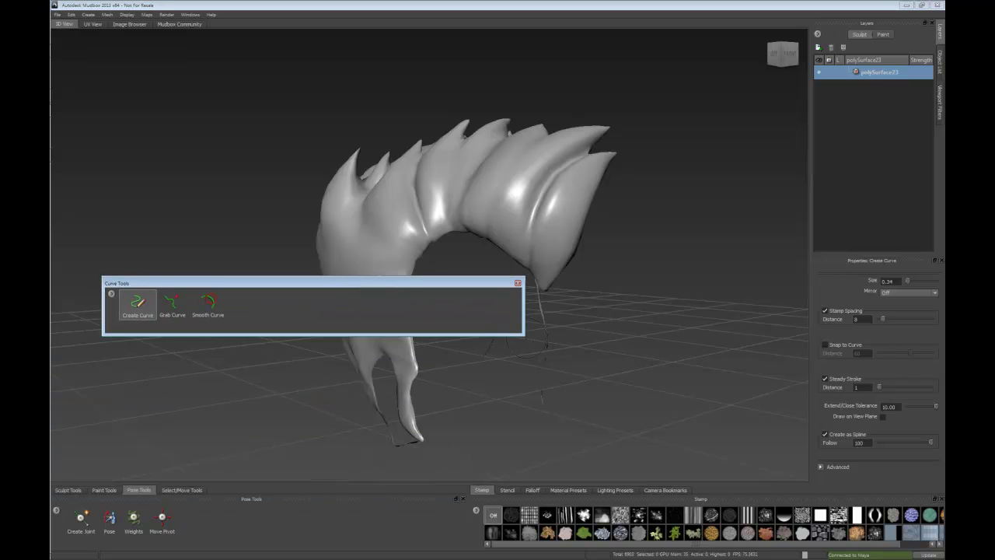
pyautogui.moveTo(523, 334); pyautogui.dragTo(247, 372)
pyautogui.moveTo(213, 283); pyautogui.dragTo(148, 505)
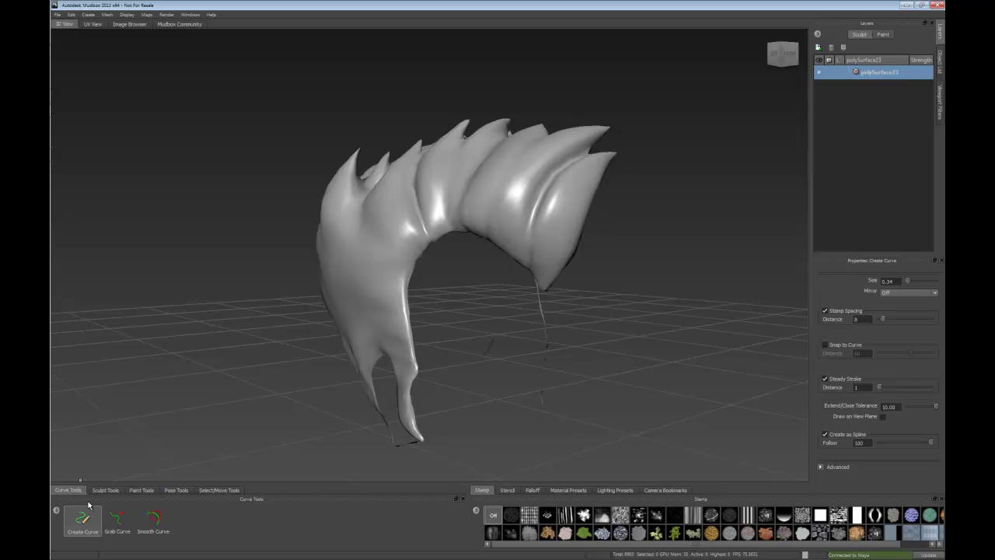
pyautogui.moveTo(90, 499)
pyautogui.mouseDown()
pyautogui.moveTo(183, 450)
pyautogui.moveTo(178, 501)
pyautogui.moveTo(233, 491)
pyautogui.moveTo(218, 507)
pyautogui.mouseUp()
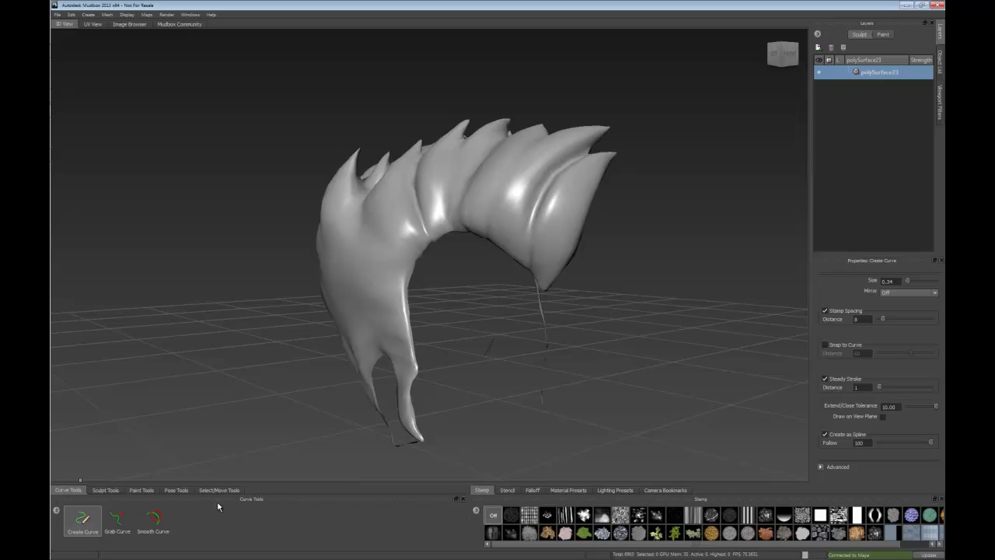
# Step: Undock the Sculpt Tools tray and redock it so Sculpt Tools comes before Curve Tools
pyautogui.click(112, 491)
pyautogui.moveTo(117, 498)
pyautogui.mouseDown()
pyautogui.moveTo(106, 502)
pyautogui.moveTo(122, 511)
pyautogui.mouseUp()
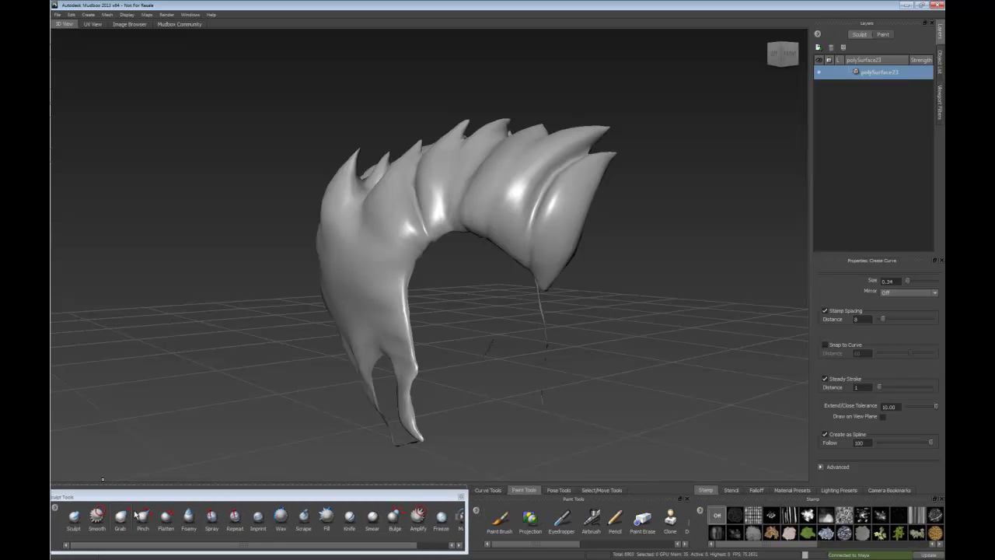
pyautogui.moveTo(401, 489); pyautogui.dragTo(490, 499)
pyautogui.moveTo(427, 491)
pyautogui.mouseDown()
pyautogui.moveTo(249, 515)
pyautogui.moveTo(260, 536)
pyautogui.mouseUp()
pyautogui.click(108, 489)
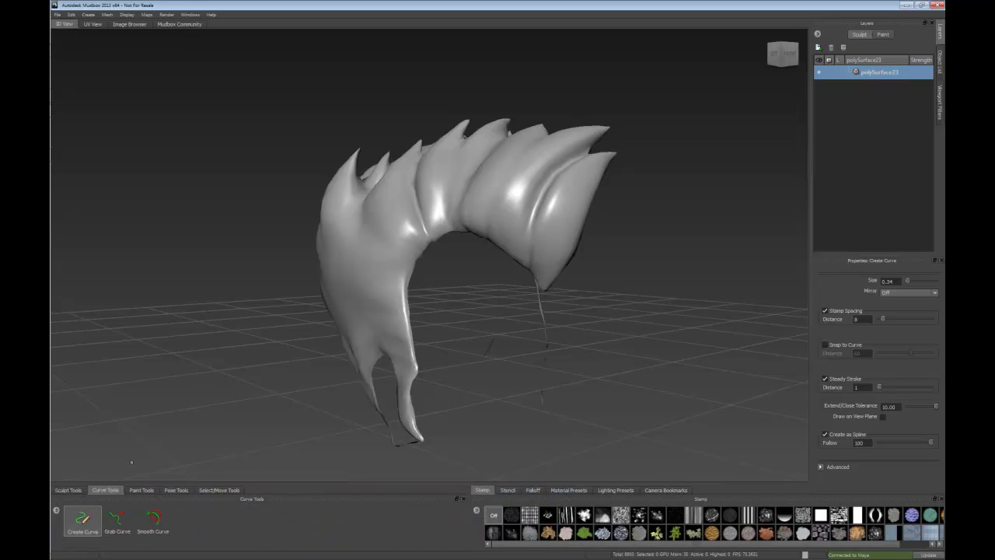
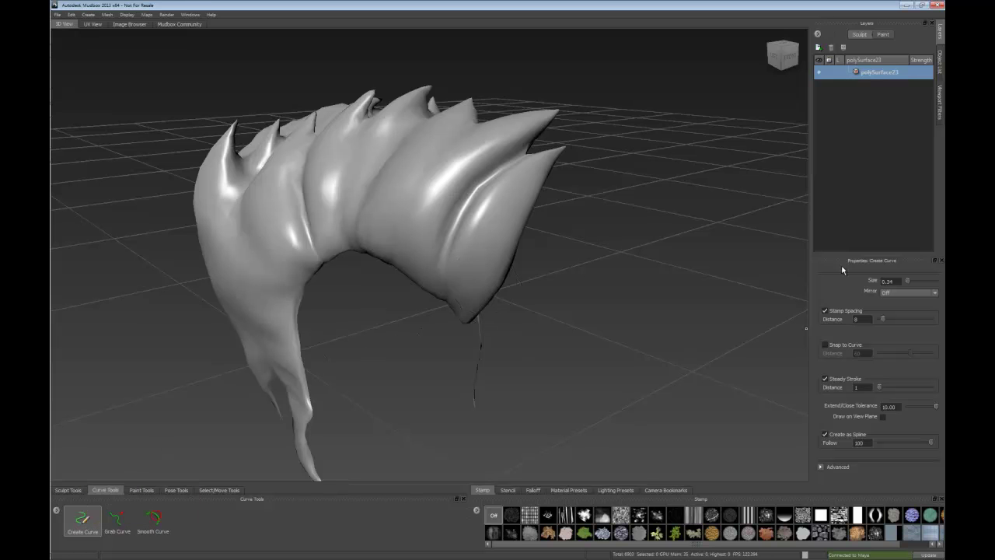
# Step: Make the Create Curve properties panel taller and wider
pyautogui.moveTo(872, 261); pyautogui.dragTo(873, 224)
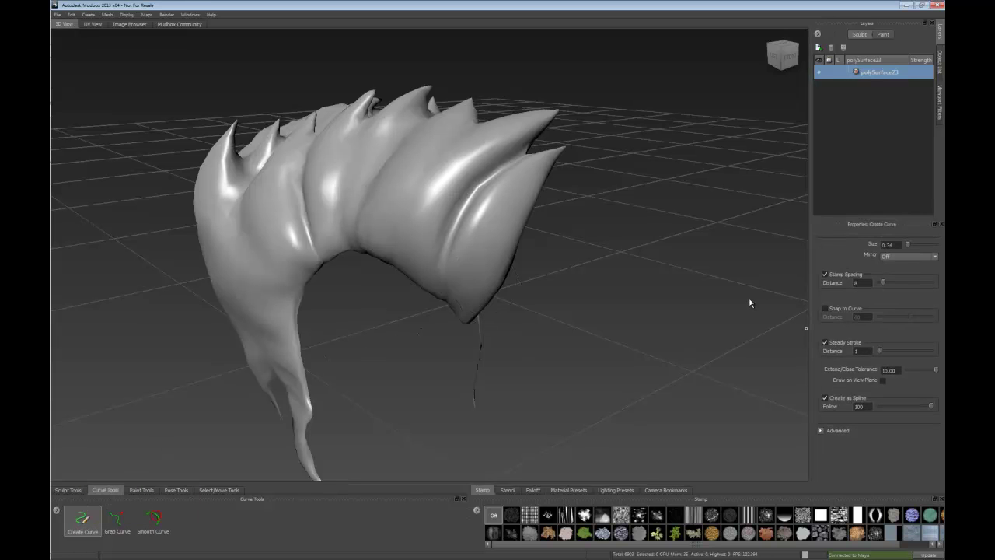
pyautogui.moveTo(806, 296); pyautogui.dragTo(769, 296)
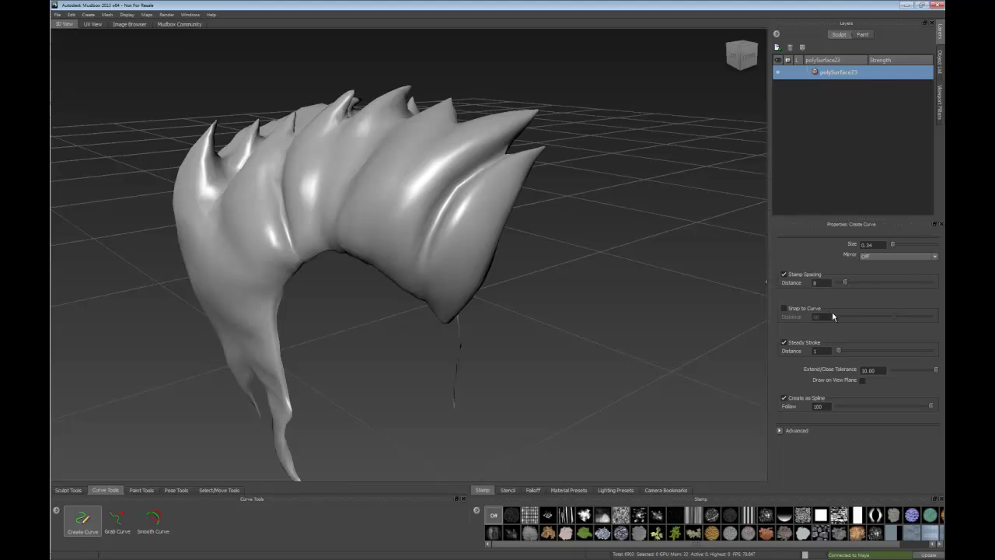
# Step: Try a few guide curves on the front hair tufts, including one with stamp spacing distance 100, and undo them
pyautogui.moveTo(447, 288); pyautogui.dragTo(501, 118)
pyautogui.moveTo(400, 267); pyautogui.dragTo(432, 140)
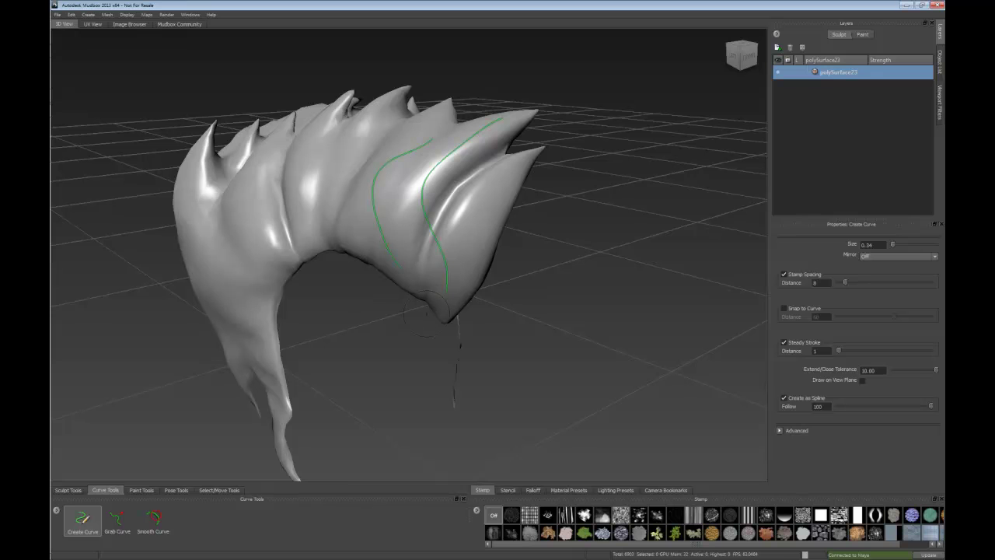
pyautogui.click(68, 490)
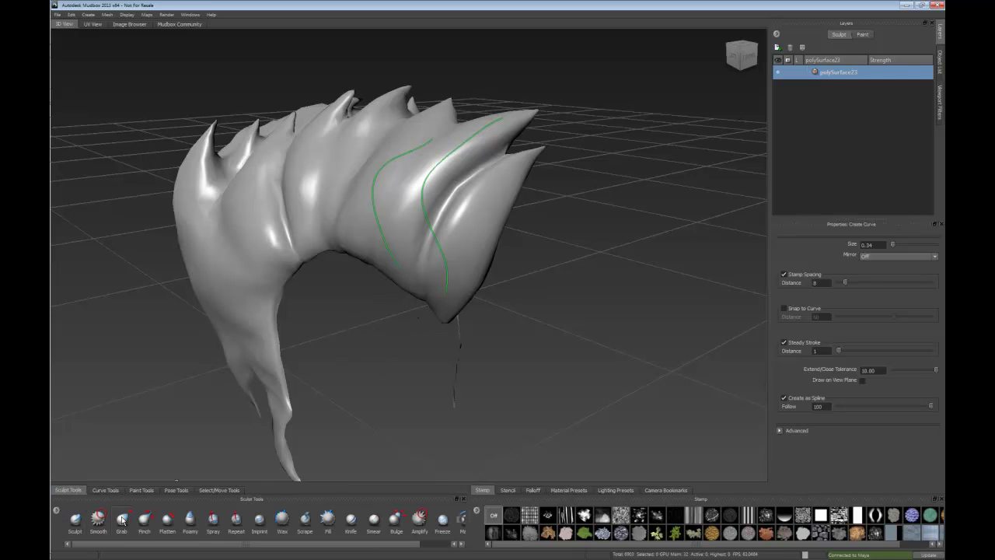
pyautogui.click(105, 490)
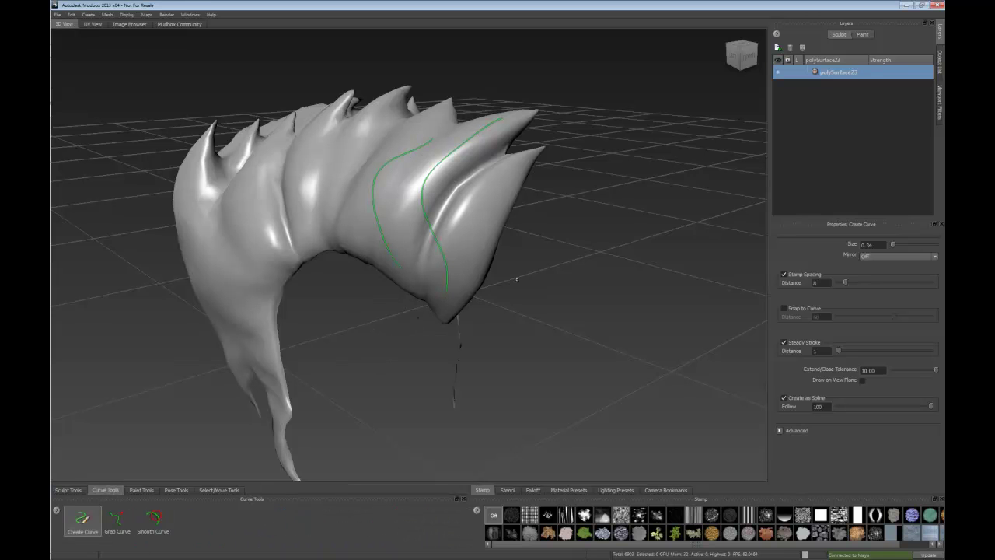
pyautogui.hotkey('ctrl', 'z')
pyautogui.hotkey('ctrl', 'z')
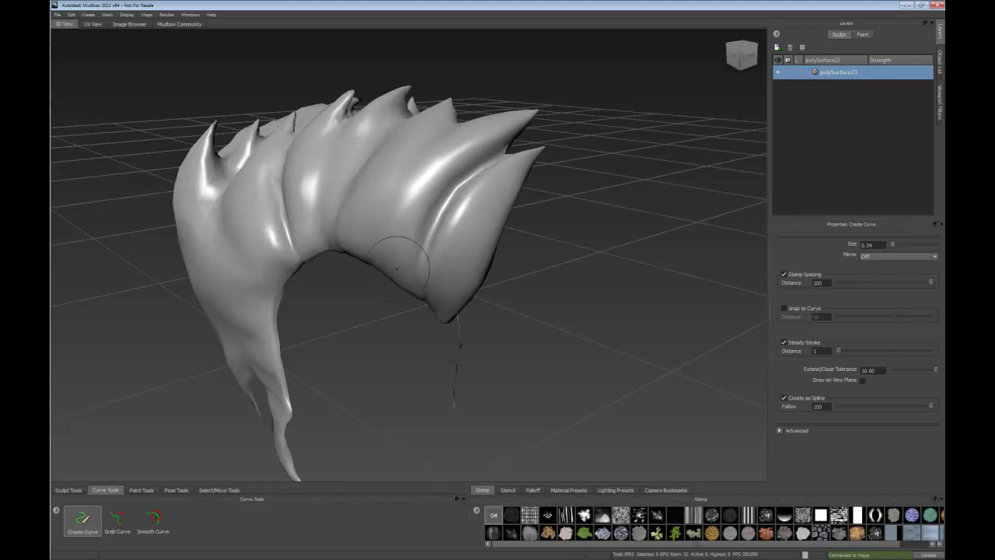
pyautogui.moveTo(470, 142); pyautogui.dragTo(505, 124)
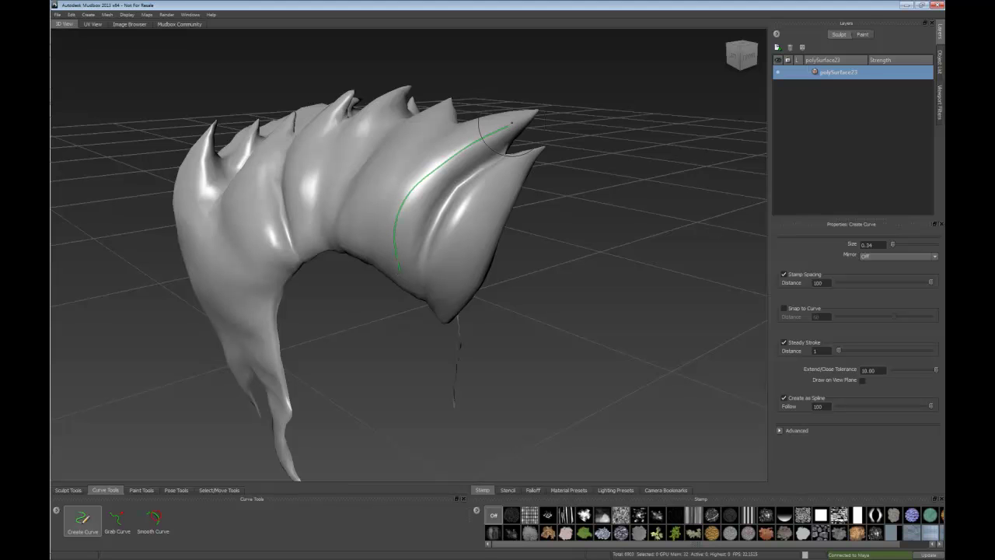
pyautogui.hotkey('ctrl', 'z')
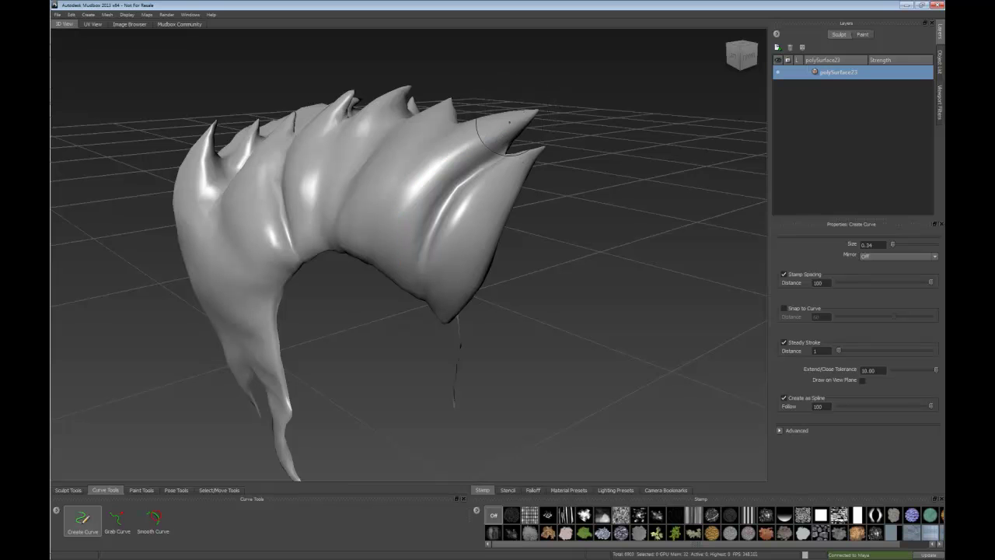
# Step: Set the stamp spacing distance to 18 and draw guide curves from root to tip along the front hair tufts
pyautogui.moveTo(932, 284); pyautogui.dragTo(854, 283)
pyautogui.moveTo(456, 226)
pyautogui.keyDown('alt'); pyautogui.mouseDown()
pyautogui.moveTo(456, 289)
pyautogui.moveTo(502, 192)
pyautogui.mouseUp(); pyautogui.keyUp('alt')
pyautogui.moveTo(423, 222)
pyautogui.keyDown('alt'); pyautogui.mouseDown()
pyautogui.moveTo(444, 289)
pyautogui.moveTo(449, 243)
pyautogui.moveTo(532, 172)
pyautogui.mouseUp(); pyautogui.keyUp('alt')
pyautogui.moveTo(412, 289)
pyautogui.mouseDown()
pyautogui.moveTo(418, 252)
pyautogui.moveTo(519, 162)
pyautogui.mouseUp()
pyautogui.keyDown('alt'); pyautogui.moveTo(423, 210); pyautogui.dragTo(464, 222); pyautogui.keyUp('alt')
pyautogui.moveTo(448, 289); pyautogui.dragTo(492, 157)
pyautogui.keyDown('alt'); pyautogui.moveTo(432, 192); pyautogui.dragTo(437, 273); pyautogui.keyUp('alt')
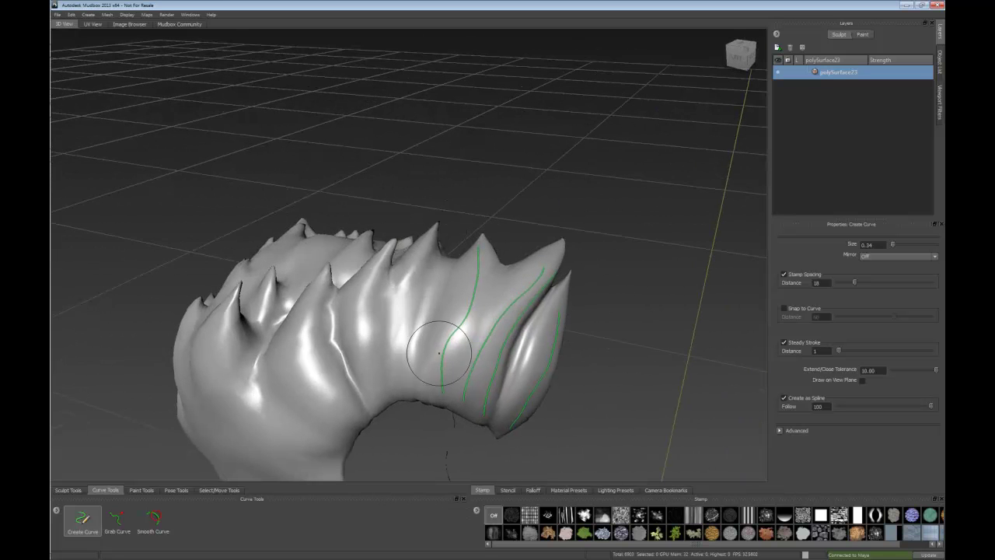
# Step: Continue drawing root-to-tip guide curves on the hair mesh along the tufts from the forehead around to the temple
pyautogui.moveTo(402, 379)
pyautogui.mouseDown()
pyautogui.moveTo(420, 243)
pyautogui.moveTo(437, 249)
pyautogui.moveTo(456, 279)
pyautogui.moveTo(465, 161)
pyautogui.mouseUp()
pyautogui.moveTo(455, 240)
pyautogui.keyDown('alt'); pyautogui.mouseDown()
pyautogui.moveTo(469, 257)
pyautogui.moveTo(495, 184)
pyautogui.mouseUp(); pyautogui.keyUp('alt')
pyautogui.moveTo(462, 339); pyautogui.dragTo(443, 190)
pyautogui.moveTo(436, 258)
pyautogui.keyDown('alt'); pyautogui.mouseDown()
pyautogui.moveTo(505, 307)
pyautogui.moveTo(459, 278)
pyautogui.moveTo(459, 194)
pyautogui.mouseUp(); pyautogui.keyUp('alt')
pyautogui.keyDown('alt'); pyautogui.moveTo(452, 318); pyautogui.dragTo(500, 244, button='middle'); pyautogui.keyUp('alt')
pyautogui.moveTo(530, 282); pyautogui.dragTo(442, 186)
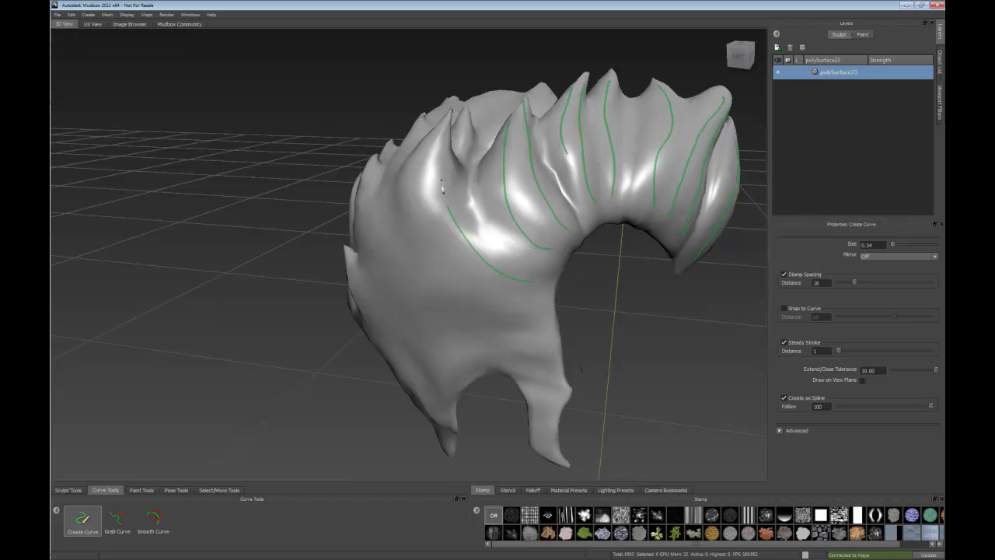
pyautogui.moveTo(455, 241)
pyautogui.keyDown('alt'); pyautogui.mouseDown()
pyautogui.moveTo(526, 244)
pyautogui.moveTo(478, 256)
pyautogui.mouseUp(); pyautogui.keyUp('alt')
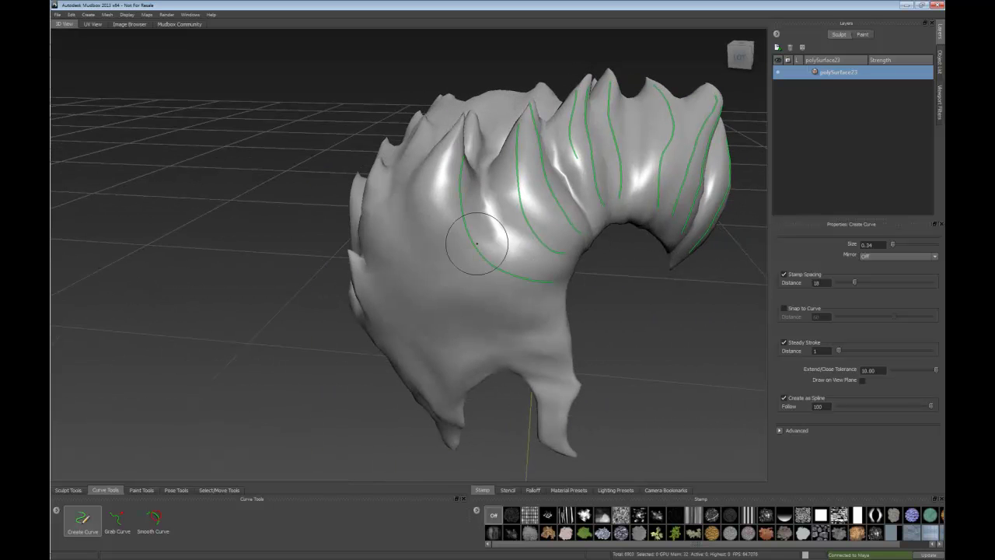
# Step: Draw guide curves down the sideburn and lower side strands and up the tufts towards the back of the hair mesh
pyautogui.moveTo(542, 301); pyautogui.dragTo(559, 427)
pyautogui.moveTo(513, 301); pyautogui.dragTo(537, 383)
pyautogui.keyDown('alt'); pyautogui.moveTo(451, 422); pyautogui.dragTo(485, 285); pyautogui.keyUp('alt')
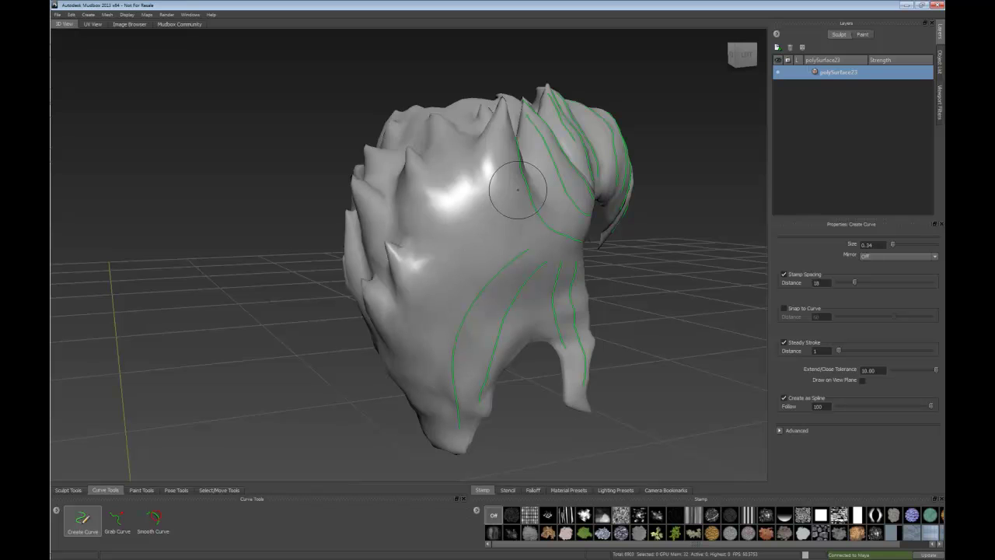
pyautogui.moveTo(485, 238); pyautogui.dragTo(498, 116)
pyautogui.moveTo(465, 251); pyautogui.dragTo(436, 235)
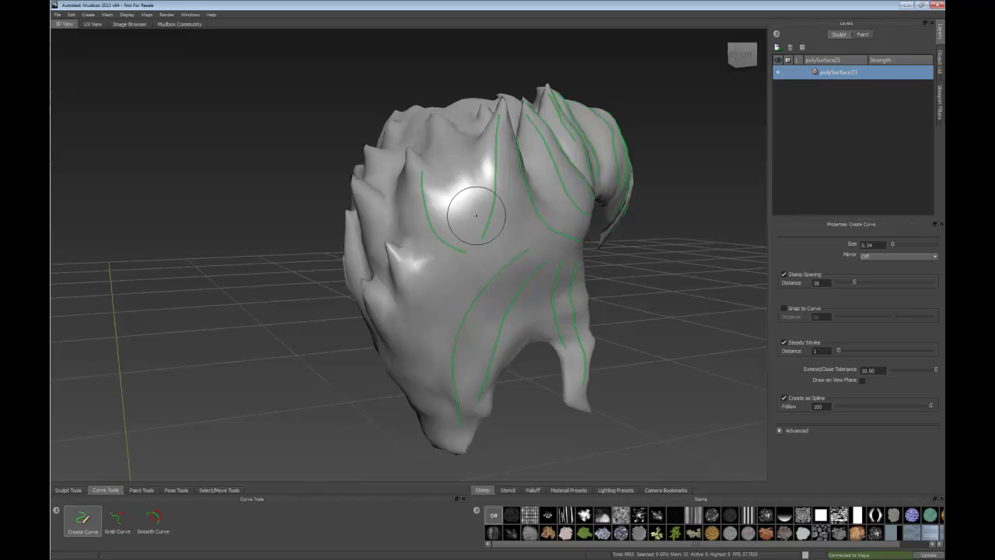
pyautogui.moveTo(477, 197)
pyautogui.keyDown('alt'); pyautogui.mouseDown()
pyautogui.moveTo(465, 296)
pyautogui.moveTo(487, 289)
pyautogui.moveTo(448, 238)
pyautogui.moveTo(464, 262)
pyautogui.moveTo(524, 222)
pyautogui.moveTo(575, 257)
pyautogui.mouseUp(); pyautogui.keyUp('alt')
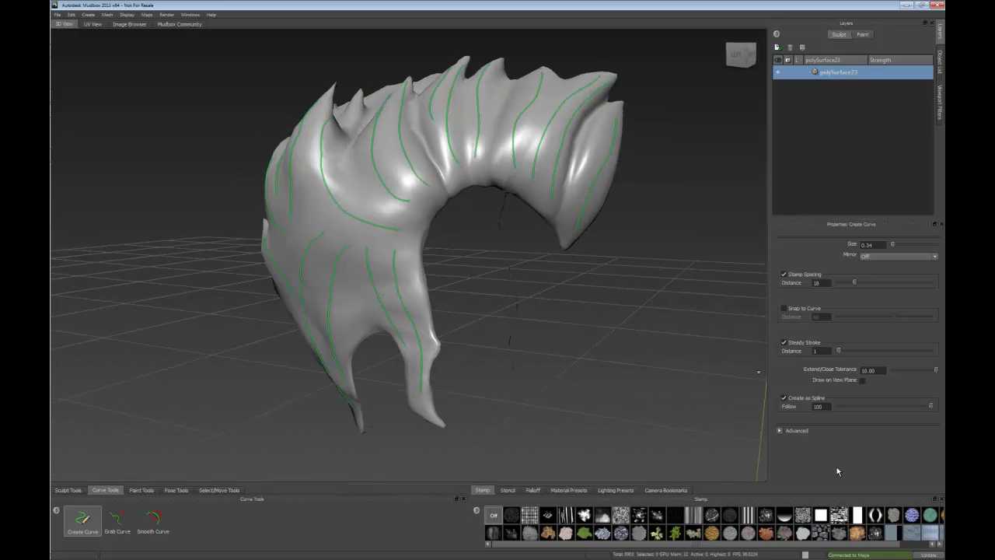
pyautogui.keyDown('alt'); pyautogui.moveTo(570, 304); pyautogui.dragTo(401, 169); pyautogui.keyUp('alt')
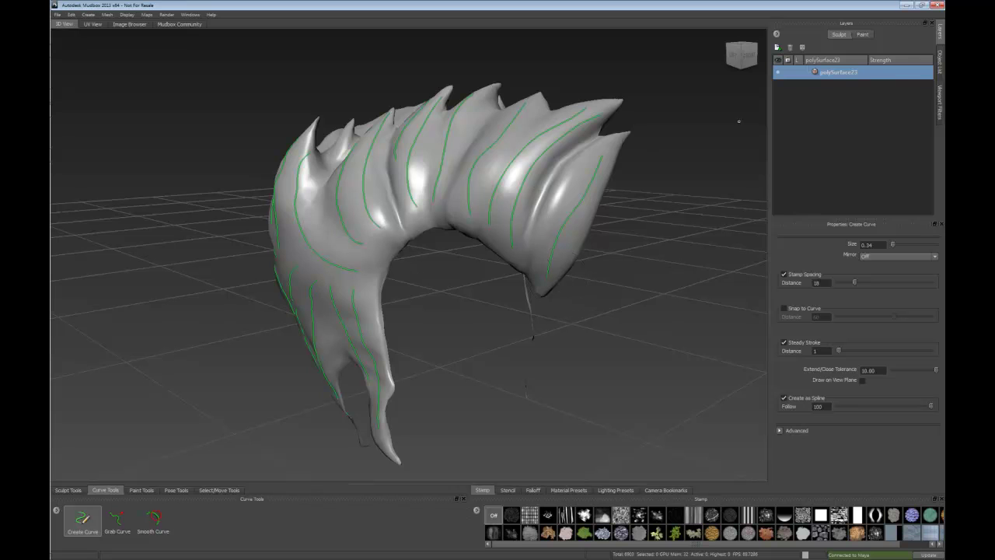
# Step: Select Curve2 through Curve14 in the object list
pyautogui.click(940, 60)
pyautogui.click(809, 60)
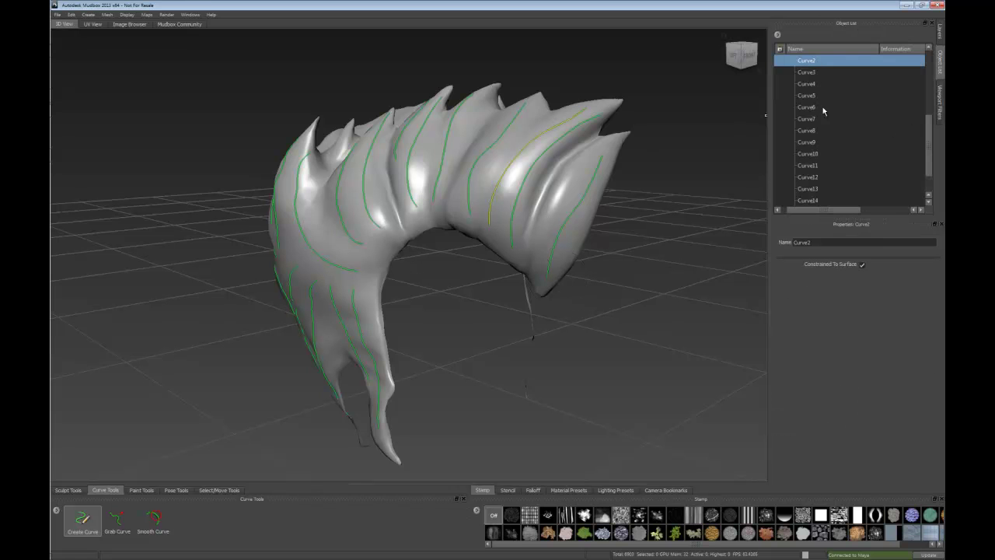
pyautogui.keyDown('shift'); pyautogui.click(810, 201); pyautogui.keyUp('shift')
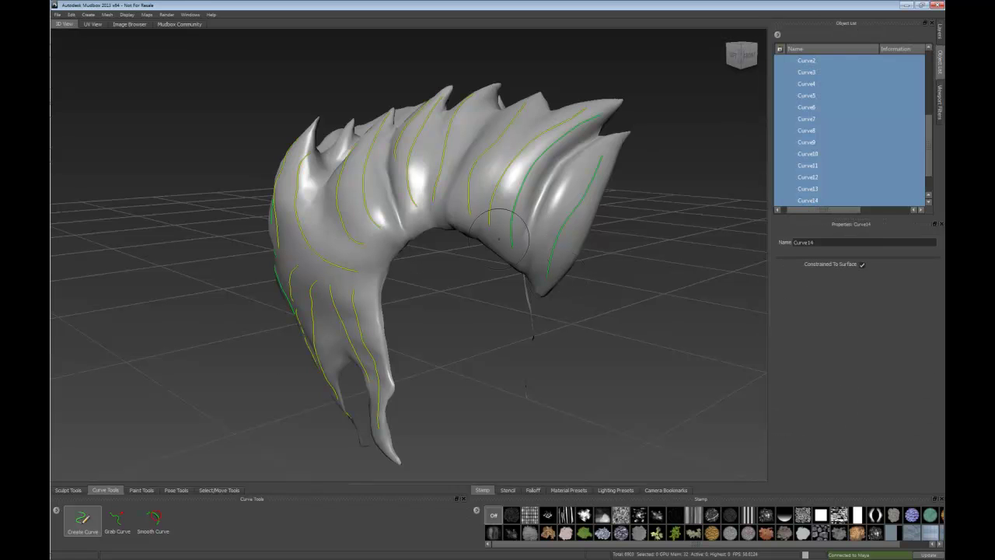
pyautogui.moveTo(740, 55); pyautogui.dragTo(734, 49)
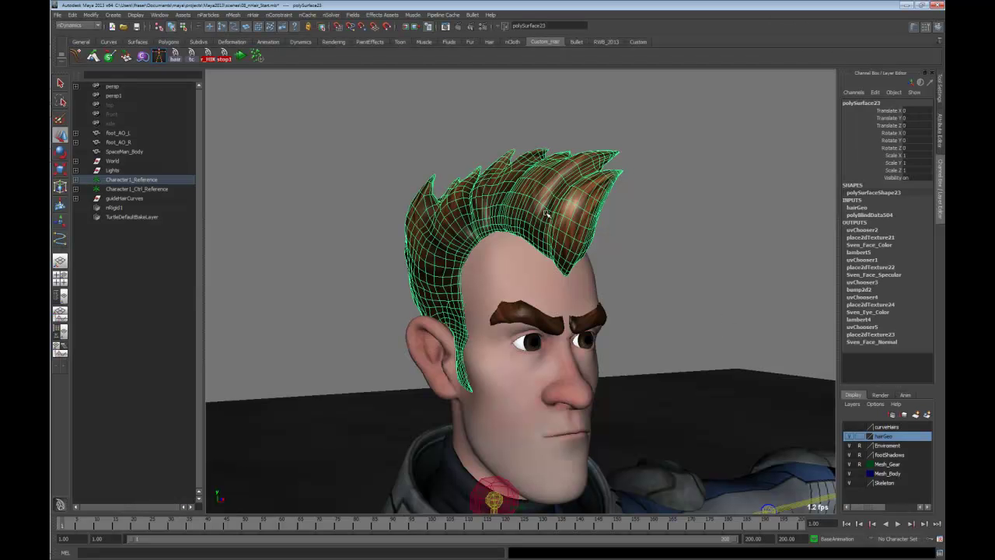
# Step: In Maya, hide the hairGeo layer and show the curveHairs layer
pyautogui.keyDown('alt'); pyautogui.moveTo(620, 242); pyautogui.dragTo(612, 226); pyautogui.keyUp('alt')
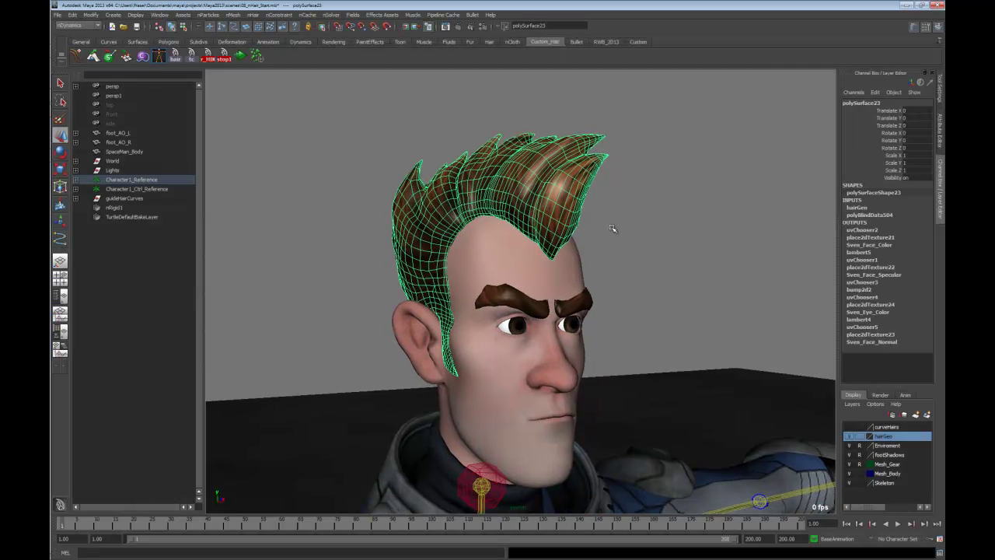
pyautogui.click(849, 437)
pyautogui.click(850, 426)
pyautogui.keyDown('alt'); pyautogui.moveTo(584, 227); pyautogui.dragTo(613, 220); pyautogui.keyUp('alt')
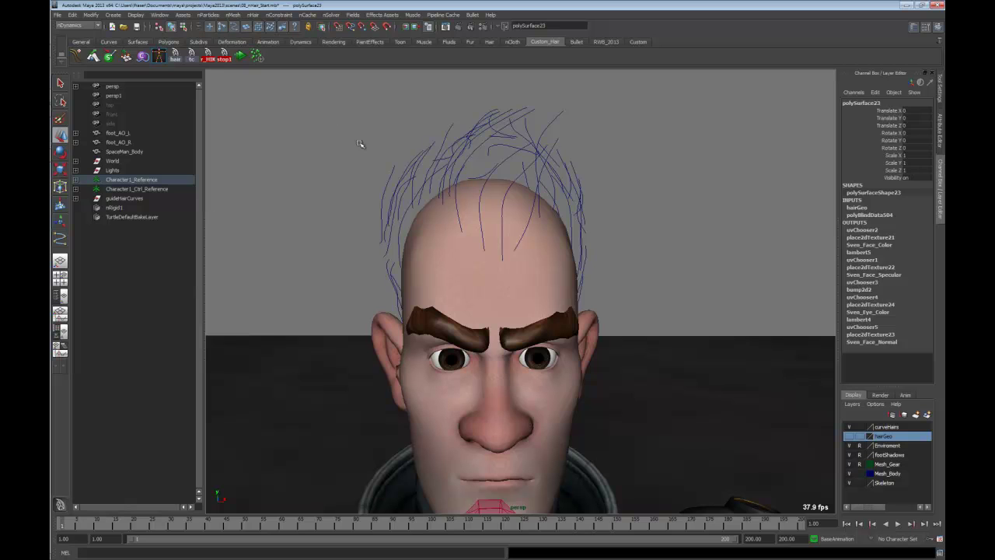
# Step: Select all the guide hair curves together with the cap1 scalp mesh, leaving the head mesh unselected
pyautogui.moveTo(664, 290); pyautogui.dragTo(657, 291)
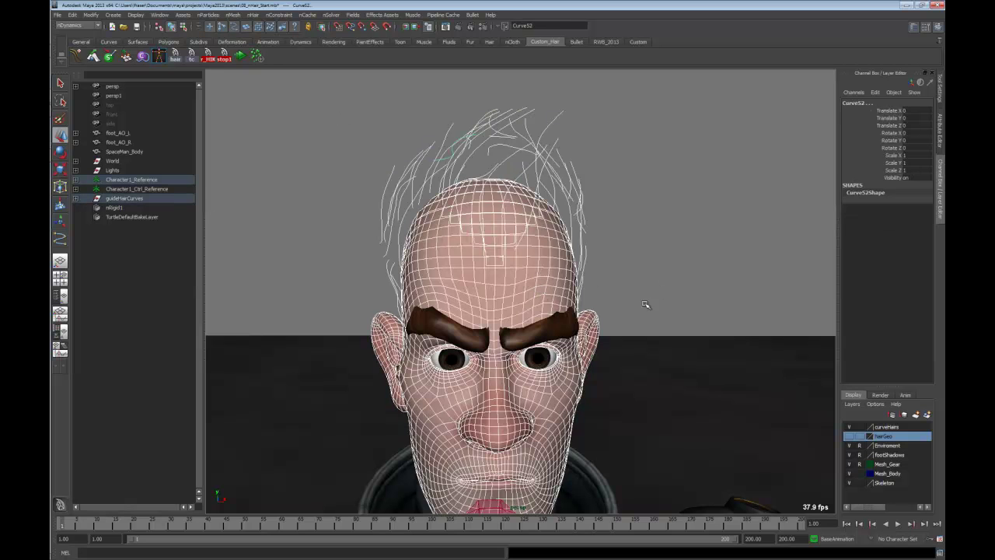
pyautogui.click(859, 473)
pyautogui.click(859, 473)
pyautogui.click(701, 318)
pyautogui.press('z')
pyautogui.keyDown('alt'); pyautogui.moveTo(435, 256); pyautogui.dragTo(502, 159); pyautogui.keyUp('alt')
pyautogui.keyDown('ctrl'); pyautogui.click(484, 206); pyautogui.keyUp('ctrl')
pyautogui.keyDown('shift'); pyautogui.click(481, 203); pyautogui.keyUp('shift')
# Step: Make the selected curves dynamic with Paint Effects output, attached and base-snapped to the scalp cap, with exact shape match
pyautogui.press('space')
pyautogui.moveTo(433, 172); pyautogui.dragTo(749, 112)
pyautogui.click(794, 222)
pyautogui.moveTo(670, 65); pyautogui.dragTo(745, 140)
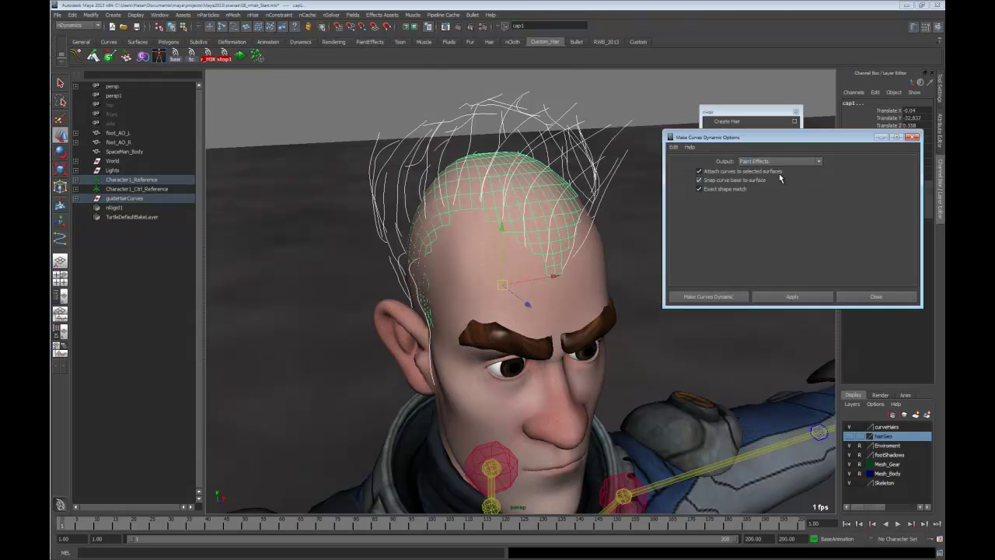
pyautogui.keyDown('alt'); pyautogui.moveTo(488, 206); pyautogui.dragTo(421, 126); pyautogui.keyUp('alt')
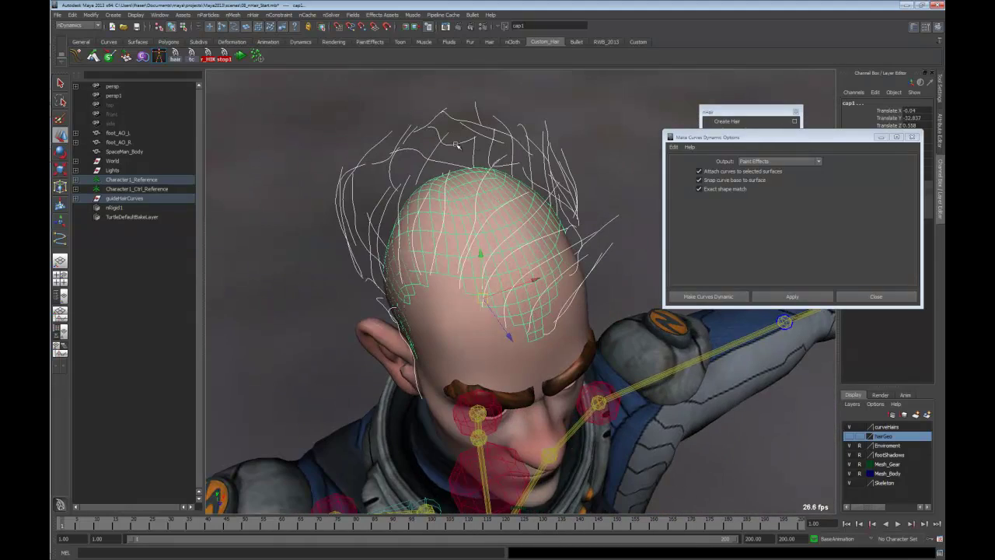
pyautogui.keyDown('alt'); pyautogui.moveTo(498, 224); pyautogui.dragTo(509, 269); pyautogui.keyUp('alt')
pyautogui.click(782, 162)
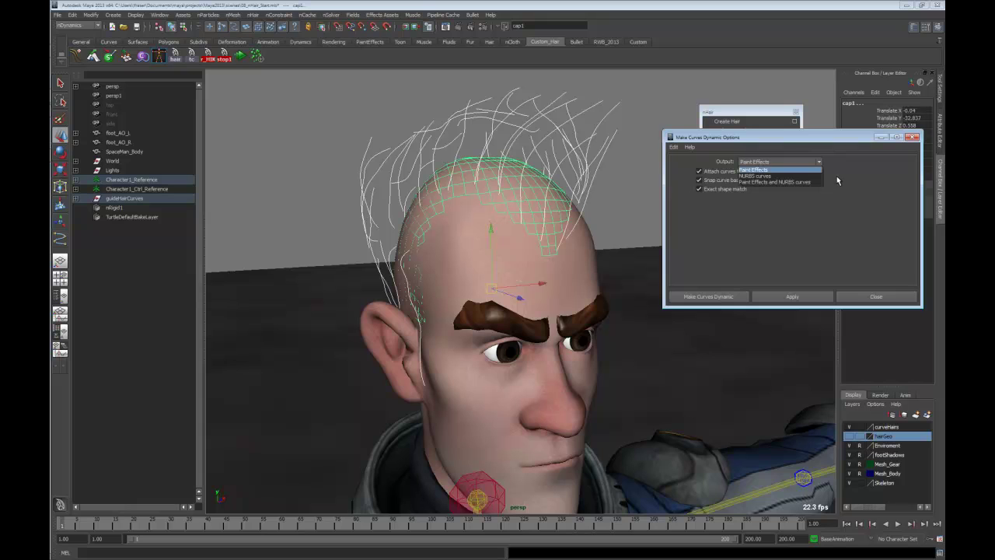
pyautogui.click(763, 170)
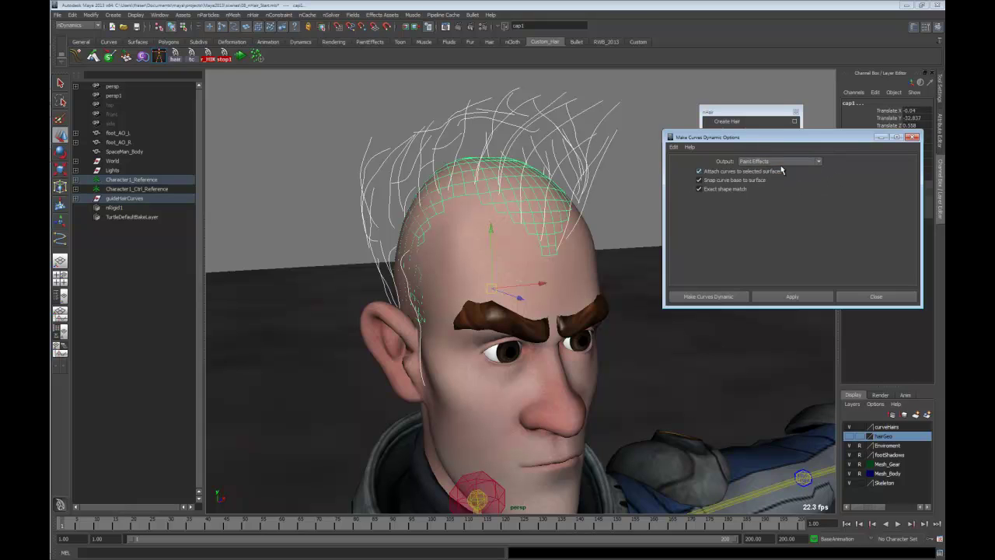
pyautogui.click(775, 297)
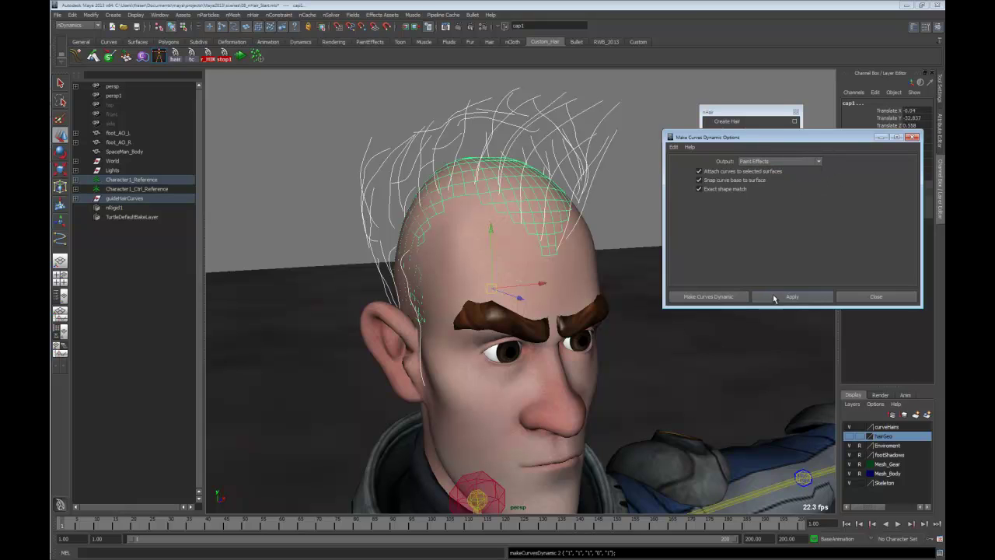
pyautogui.click(868, 299)
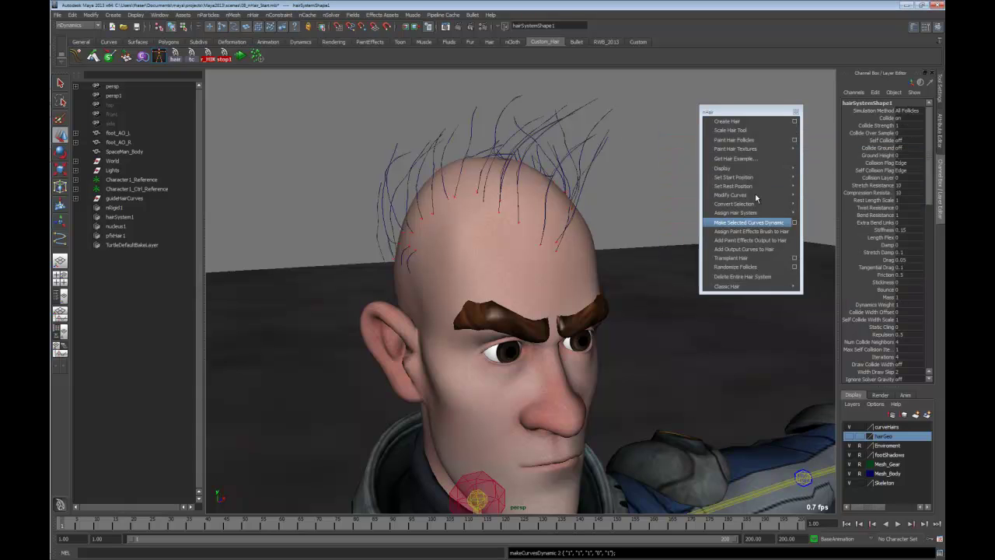
pyautogui.click(795, 112)
pyautogui.keyDown('alt'); pyautogui.moveTo(656, 176); pyautogui.dragTo(545, 143); pyautogui.keyUp('alt')
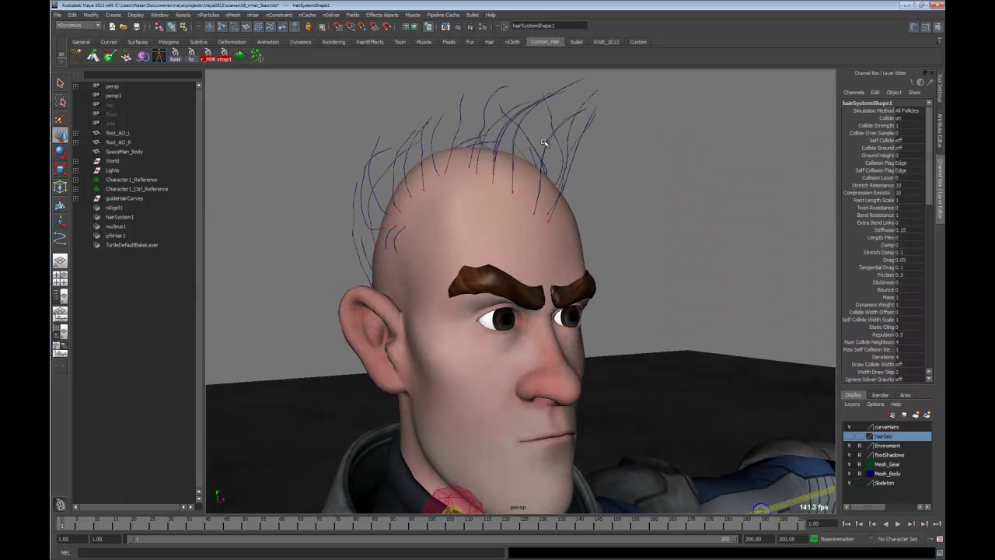
# Step: Set the Clump Width of hairSystem1 to 1.000
pyautogui.click(125, 217)
pyautogui.hotkey('ctrl', 'a')
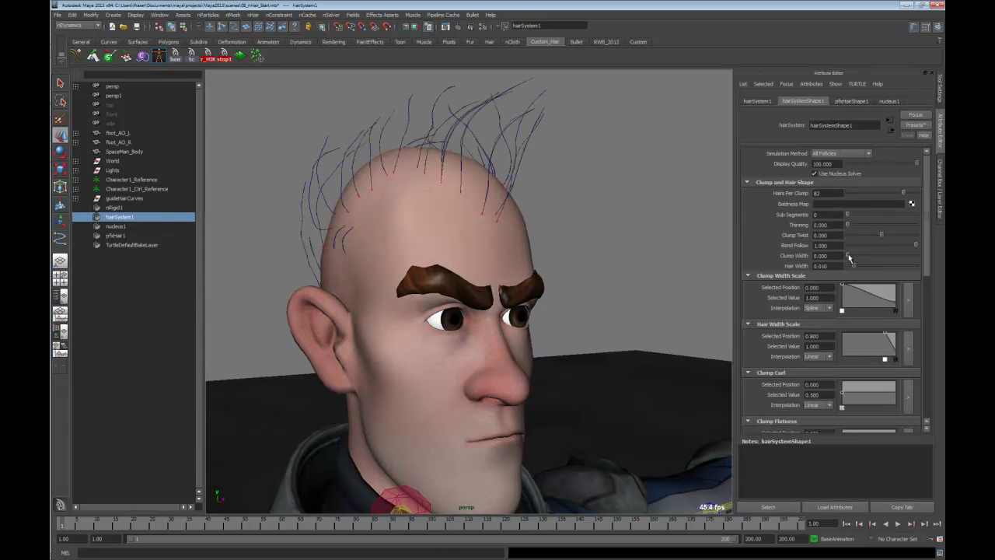
pyautogui.moveTo(848, 256); pyautogui.dragTo(925, 255)
pyautogui.keyDown('alt'); pyautogui.moveTo(563, 254); pyautogui.dragTo(479, 215); pyautogui.keyUp('alt')
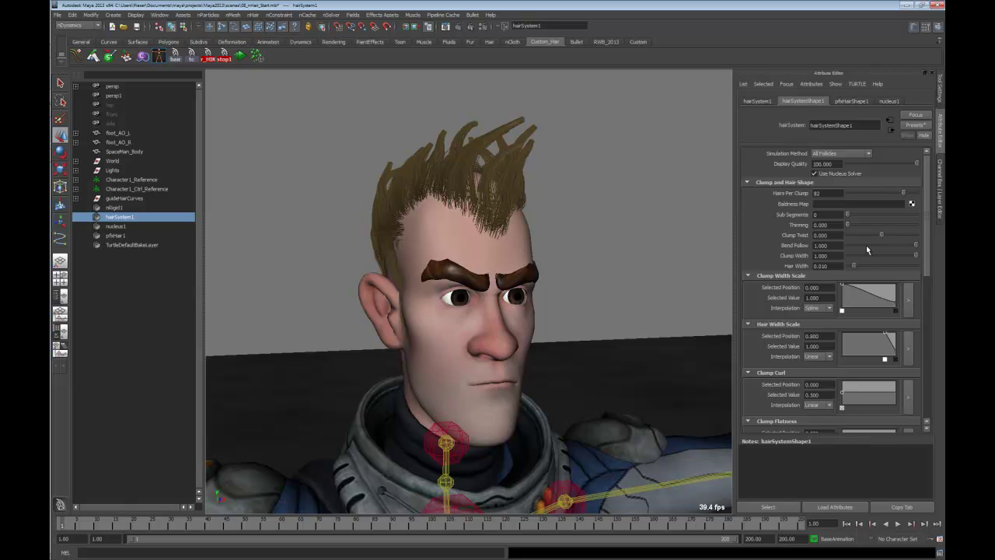
# Step: Raise the end of the Clump Width Scale ramp to 0.380 and add a point at about position 0.56, value 0.99
pyautogui.moveTo(897, 305)
pyautogui.mouseDown()
pyautogui.moveTo(903, 291)
pyautogui.moveTo(913, 305)
pyautogui.mouseUp()
pyautogui.click(909, 301)
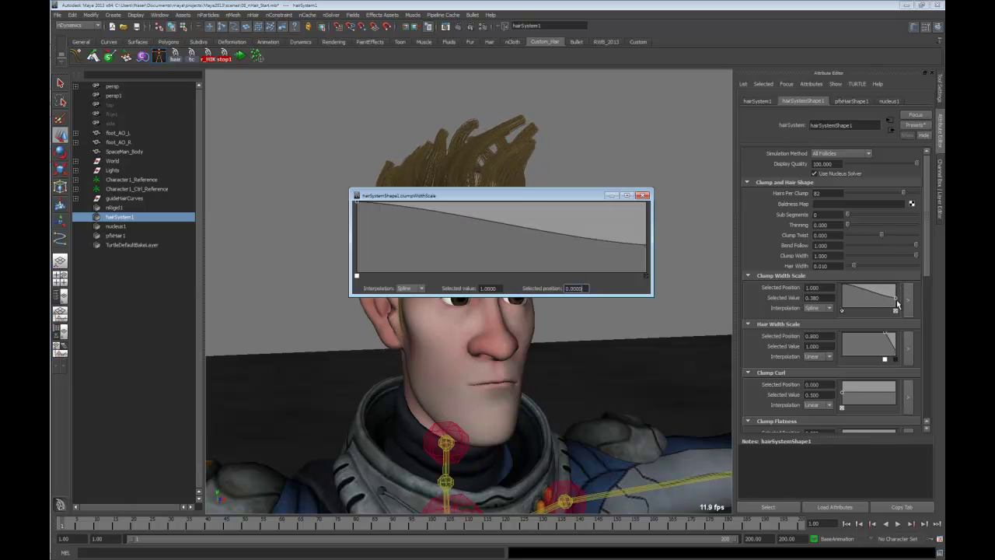
pyautogui.moveTo(519, 188); pyautogui.dragTo(762, 244)
pyautogui.moveTo(699, 267); pyautogui.dragTo(763, 257)
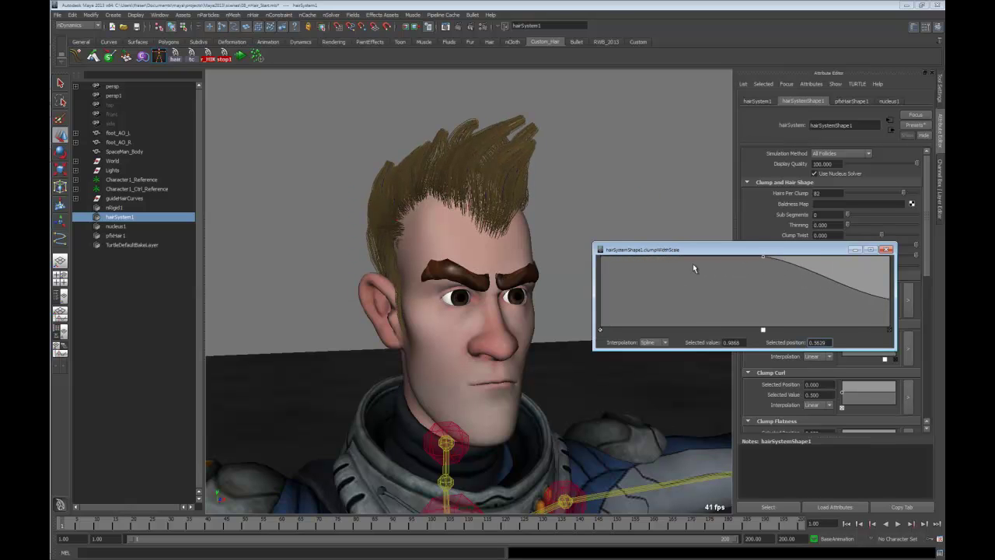
# Step: Add a Clump Width Scale point at about position 0.90, value 0.72, and lower the end point to 0.3245 with Smooth interpolation
pyautogui.click(861, 277)
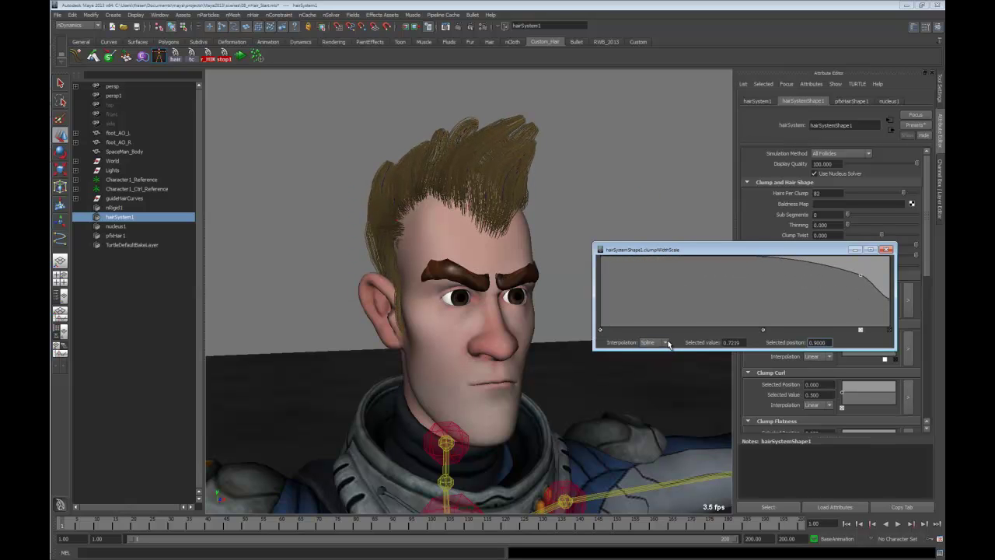
pyautogui.click(650, 363)
pyautogui.moveTo(890, 304)
pyautogui.mouseDown()
pyautogui.moveTo(896, 318)
pyautogui.moveTo(906, 310)
pyautogui.mouseUp()
pyautogui.click(666, 343)
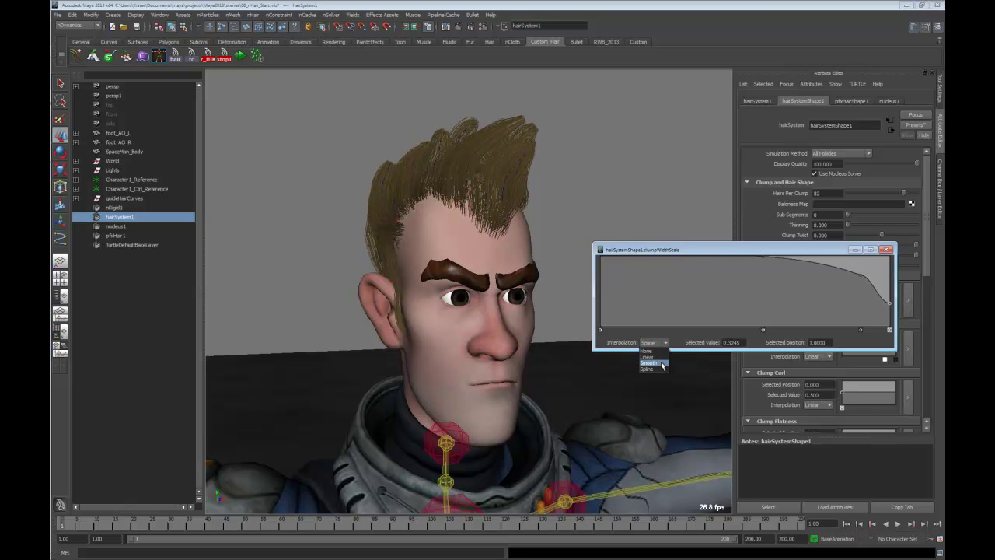
pyautogui.click(651, 363)
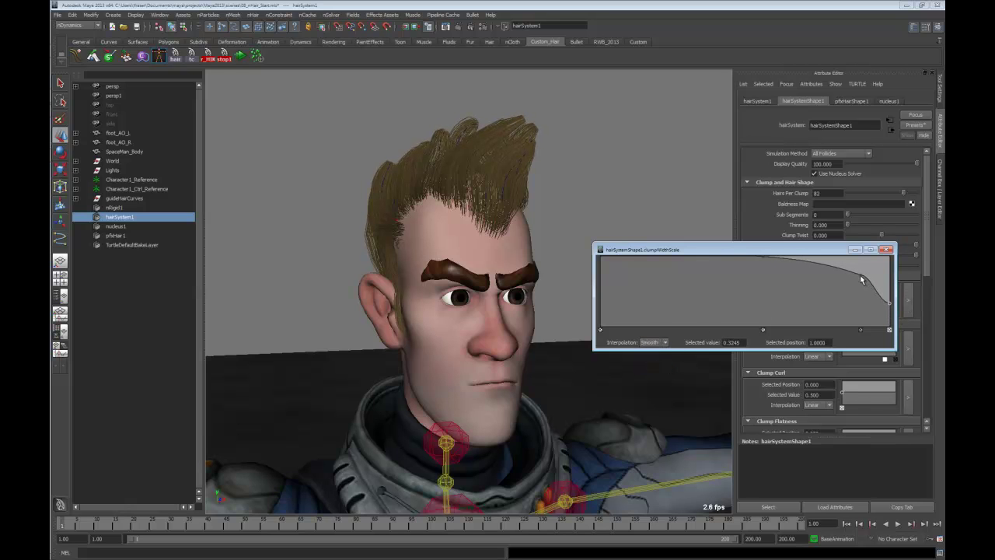
# Step: Move the new Clump Width Scale point to about position 0.81, value 0.81, and lower the ramp's end to about 0.305
pyautogui.click(836, 271)
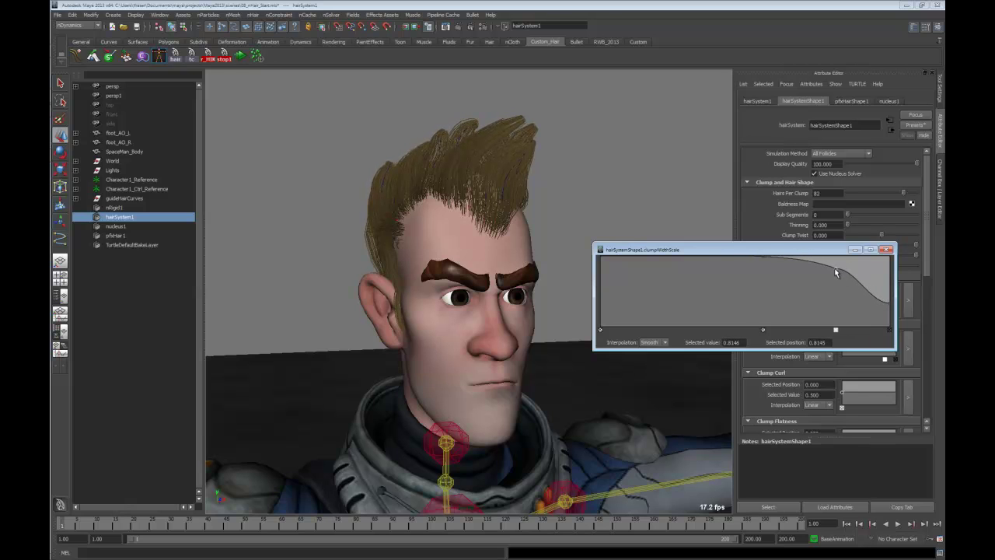
pyautogui.click(653, 343)
pyautogui.click(652, 354)
pyautogui.click(665, 344)
pyautogui.click(654, 372)
pyautogui.moveTo(890, 304)
pyautogui.mouseDown()
pyautogui.moveTo(891, 327)
pyautogui.moveTo(892, 275)
pyautogui.moveTo(906, 297)
pyautogui.moveTo(895, 305)
pyautogui.mouseUp()
pyautogui.moveTo(639, 186)
pyautogui.keyDown('alt'); pyautogui.mouseDown()
pyautogui.moveTo(657, 186)
pyautogui.moveTo(544, 190)
pyautogui.moveTo(645, 193)
pyautogui.mouseUp(); pyautogui.keyUp('alt')
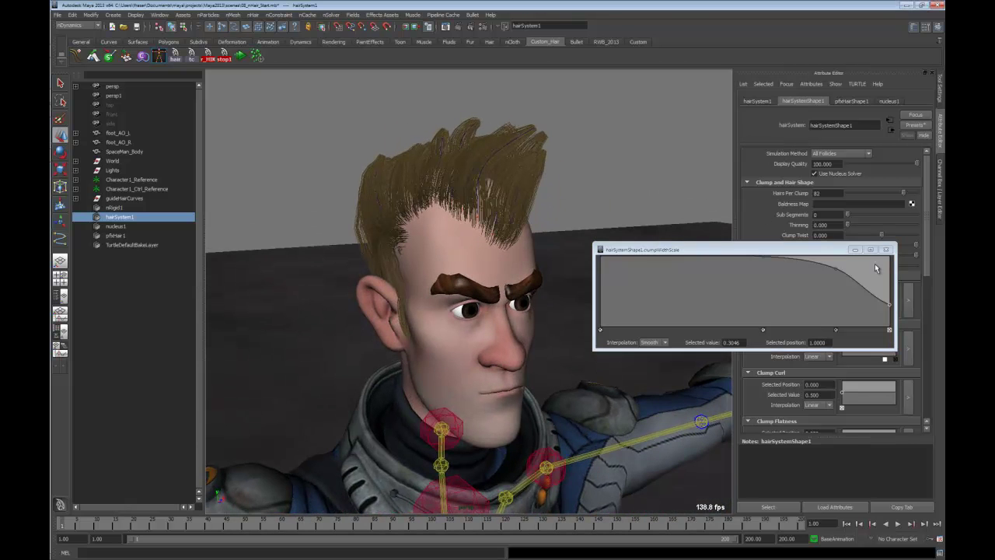
pyautogui.click(886, 250)
# Step: Set the hair system's Thinning to 0.218 and Clump Twist to 0.116
pyautogui.keyDown('alt'); pyautogui.moveTo(567, 246); pyautogui.dragTo(636, 246); pyautogui.keyUp('alt')
pyautogui.moveTo(849, 227); pyautogui.dragTo(867, 226)
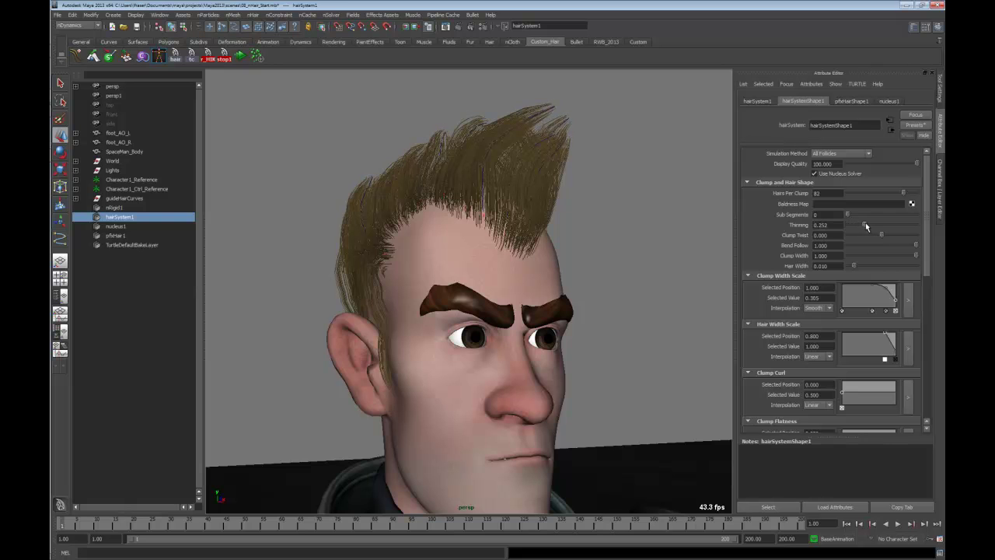
pyautogui.keyDown('alt'); pyautogui.moveTo(627, 211); pyautogui.dragTo(598, 201); pyautogui.keyUp('alt')
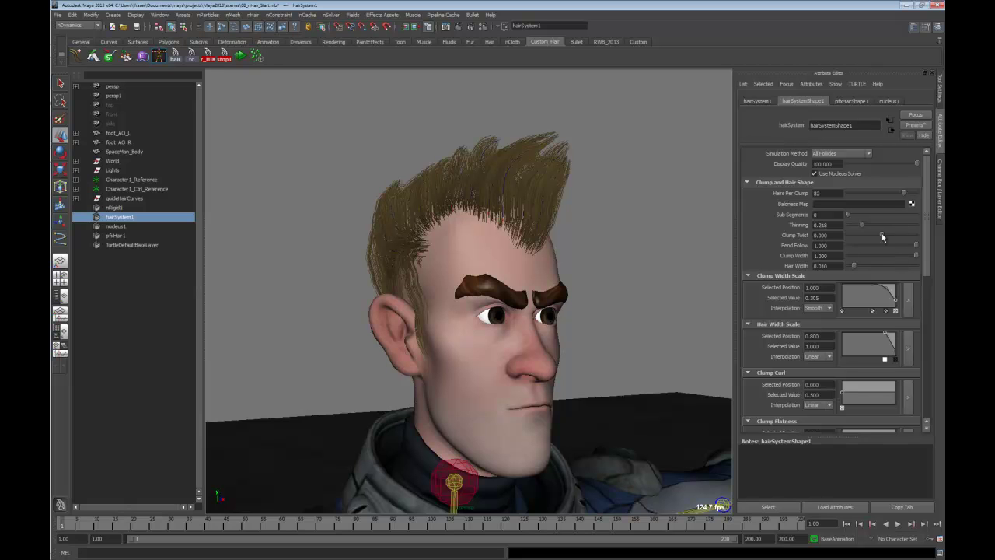
pyautogui.moveTo(877, 232); pyautogui.dragTo(889, 232)
pyautogui.scroll(-1, 931, 221)
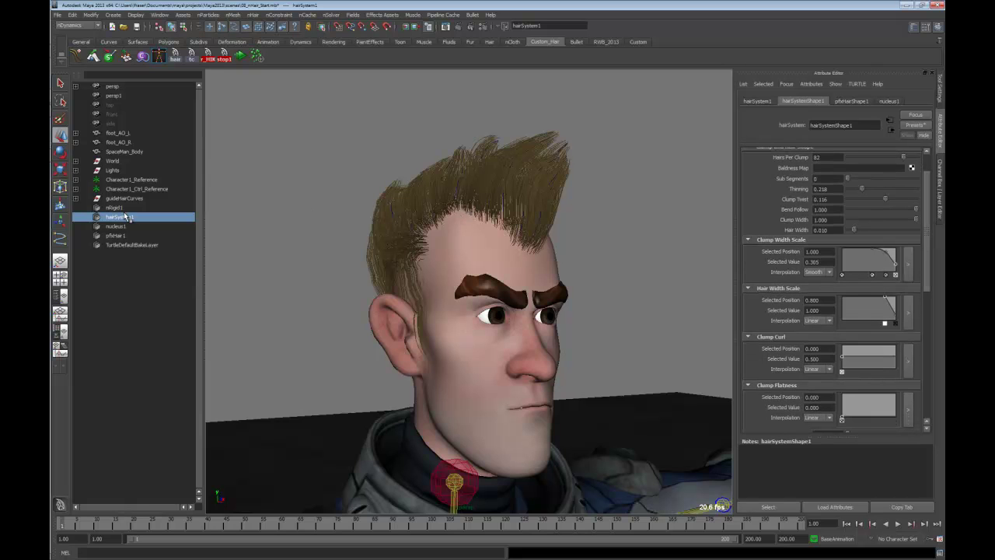
# Step: Hide Strokes in the perspective view to expose the guide curves on the scalp
pyautogui.keyDown('alt'); pyautogui.moveTo(442, 198); pyautogui.dragTo(660, 182, button='right'); pyautogui.keyUp('alt')
pyautogui.keyDown('alt'); pyautogui.moveTo(660, 182); pyautogui.dragTo(644, 213, button='middle'); pyautogui.keyUp('alt')
pyautogui.keyDown('alt'); pyautogui.moveTo(645, 213); pyautogui.dragTo(622, 206, button='right'); pyautogui.keyUp('alt')
pyautogui.click(528, 171)
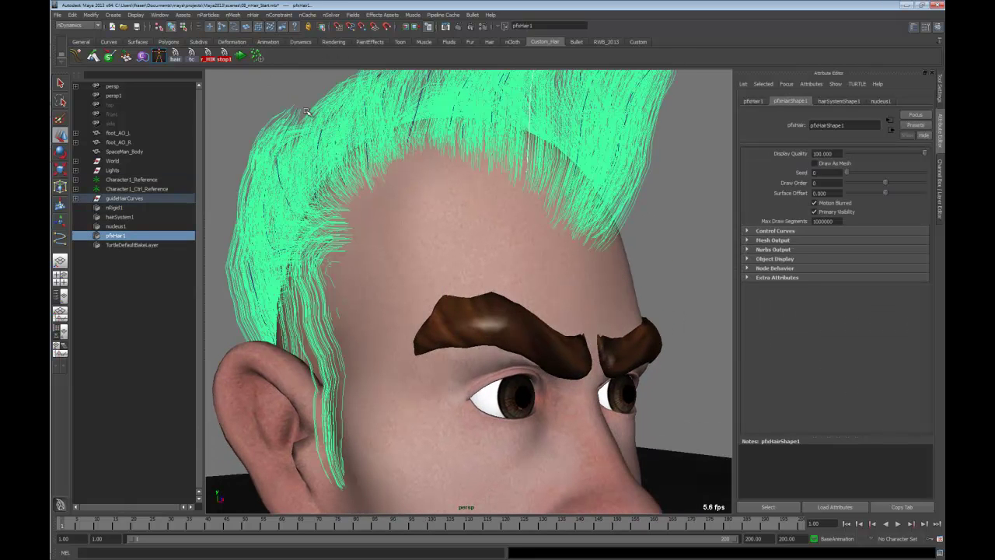
pyautogui.press('space')
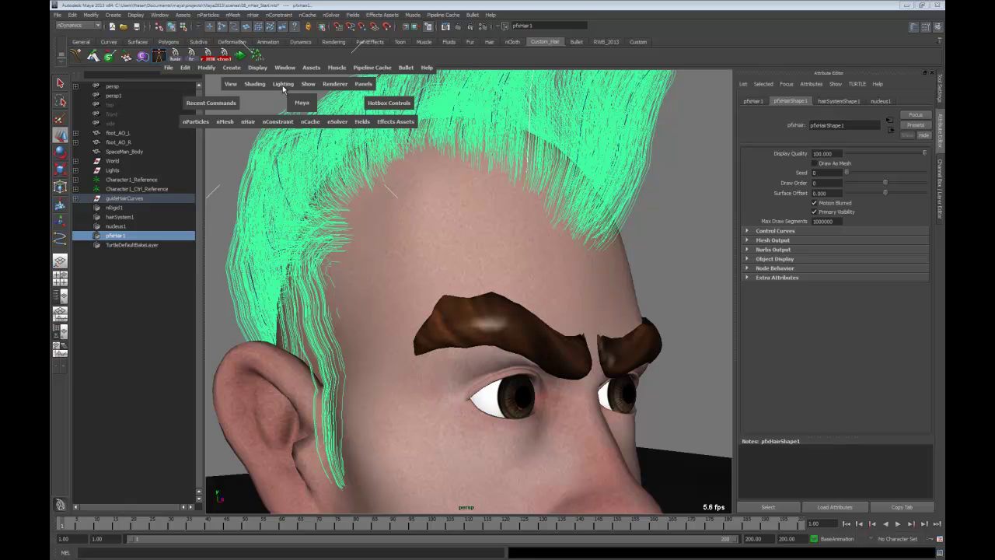
pyautogui.click(309, 84)
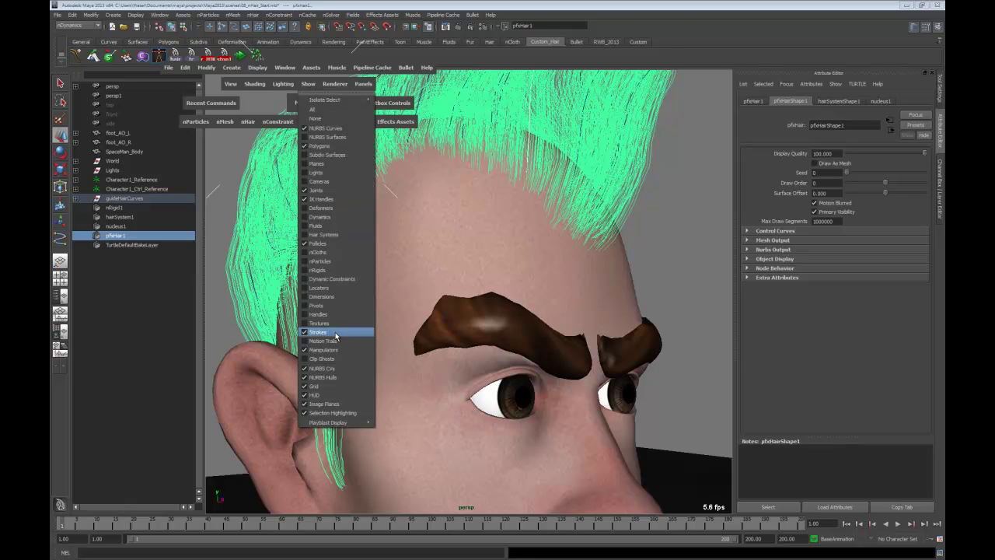
pyautogui.click(335, 332)
# Step: Select the guide curve belonging to follicleShape1 at the front hairline and turn the Strokes display back on
pyautogui.click(570, 210)
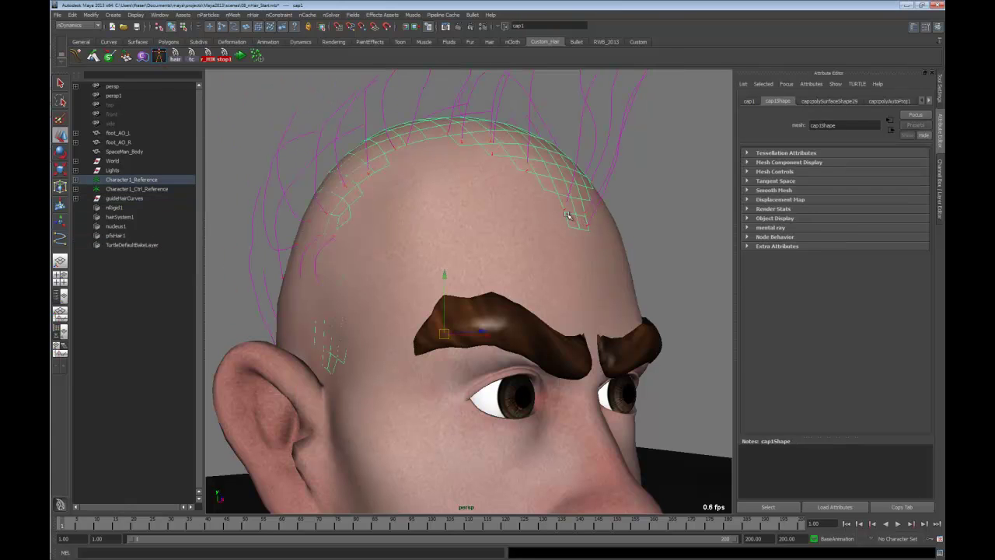
pyautogui.click(570, 216)
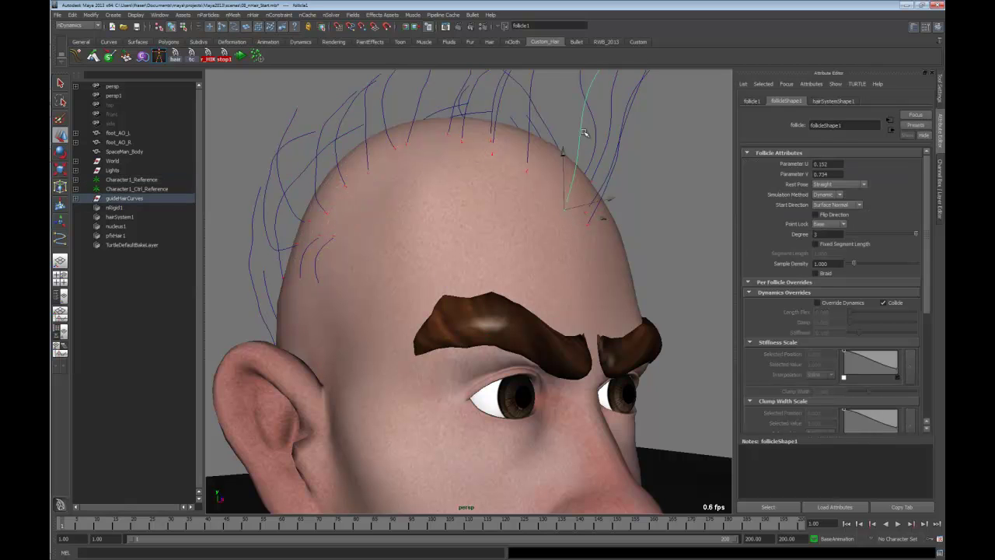
pyautogui.click(568, 213)
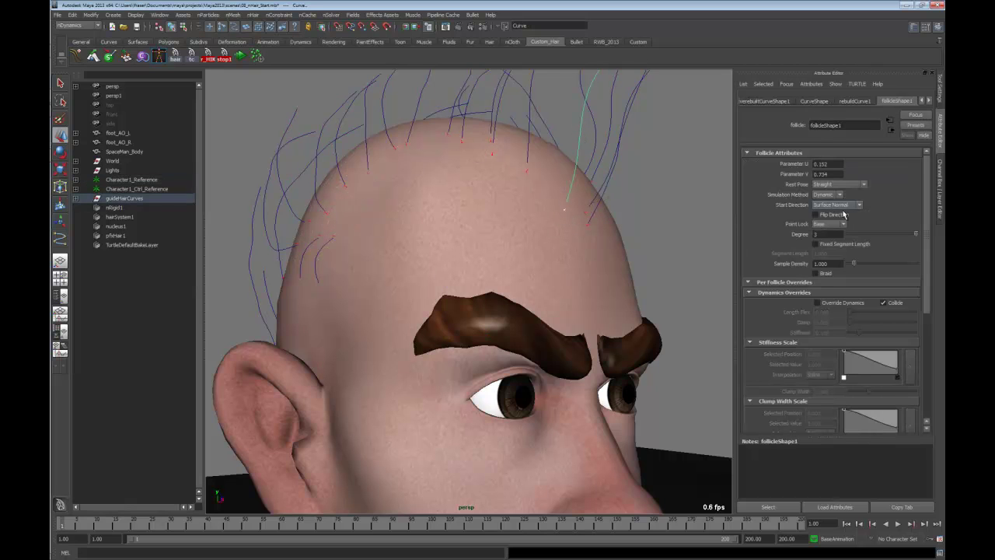
pyautogui.press('space')
pyautogui.moveTo(437, 113); pyautogui.dragTo(458, 359)
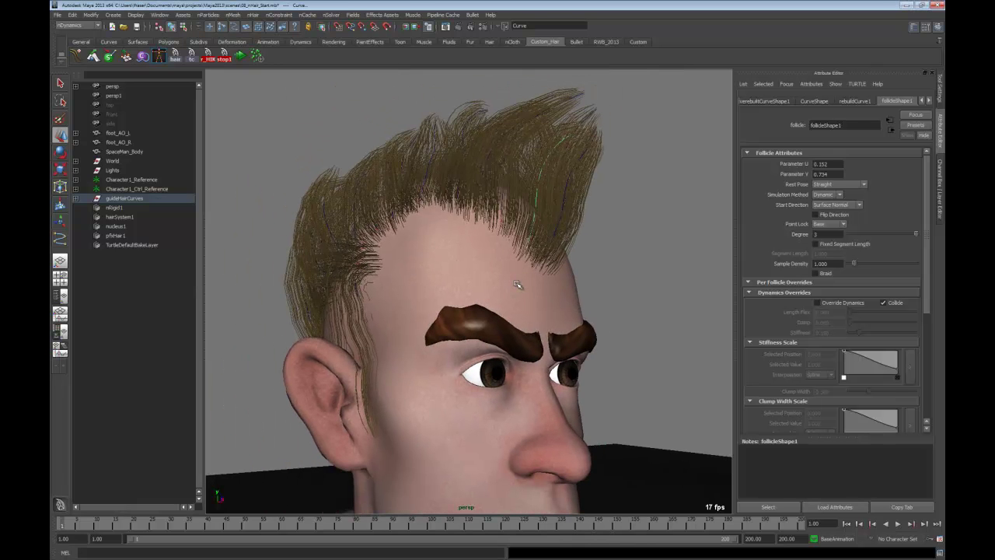
# Step: In the follicle's Render Overrides, set Clump Width Mult to 1.007, Density Mult to 2.302, Curl Mult to 0.576 and Clump Twist Offset to -0.153
pyautogui.scroll(-5, 933, 321)
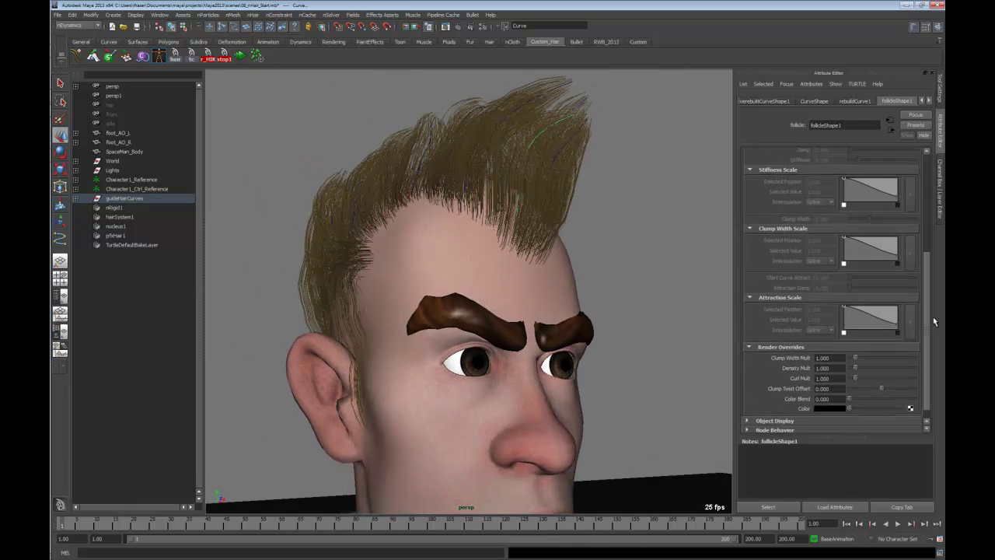
pyautogui.scroll(-2, 934, 327)
pyautogui.click(864, 346)
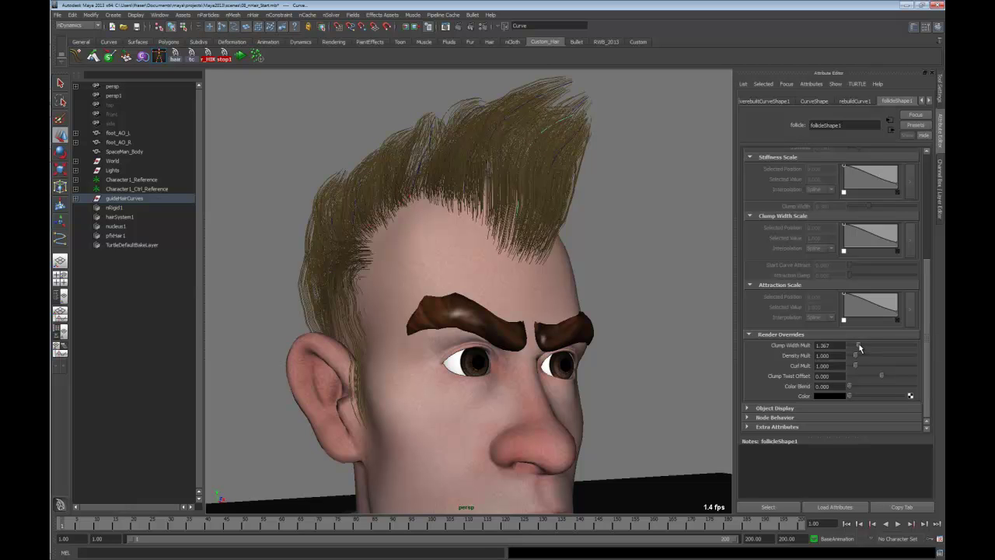
pyautogui.moveTo(865, 345)
pyautogui.mouseDown()
pyautogui.moveTo(876, 344)
pyautogui.moveTo(854, 350)
pyautogui.moveTo(867, 358)
pyautogui.mouseUp()
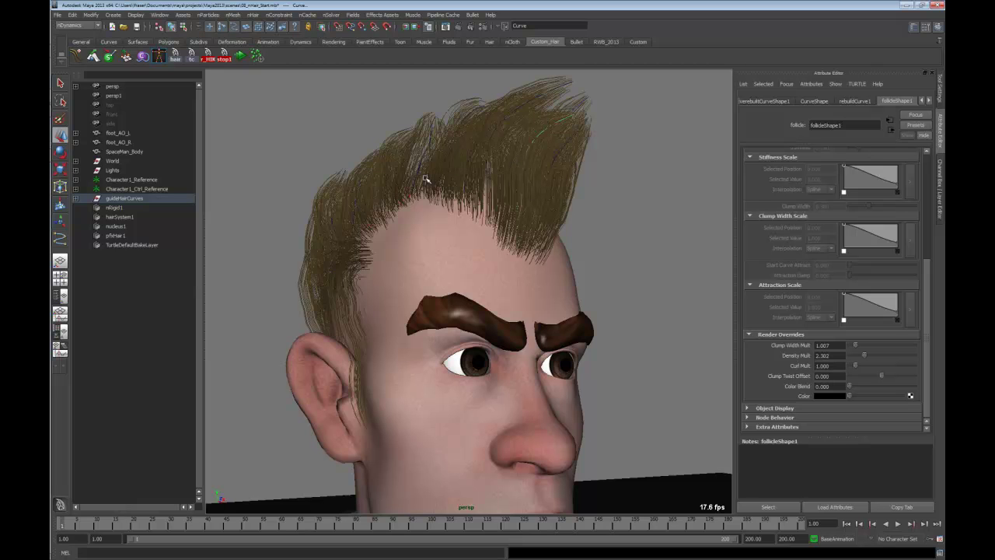
pyautogui.keyDown('alt'); pyautogui.moveTo(648, 298); pyautogui.dragTo(591, 226); pyautogui.keyUp('alt')
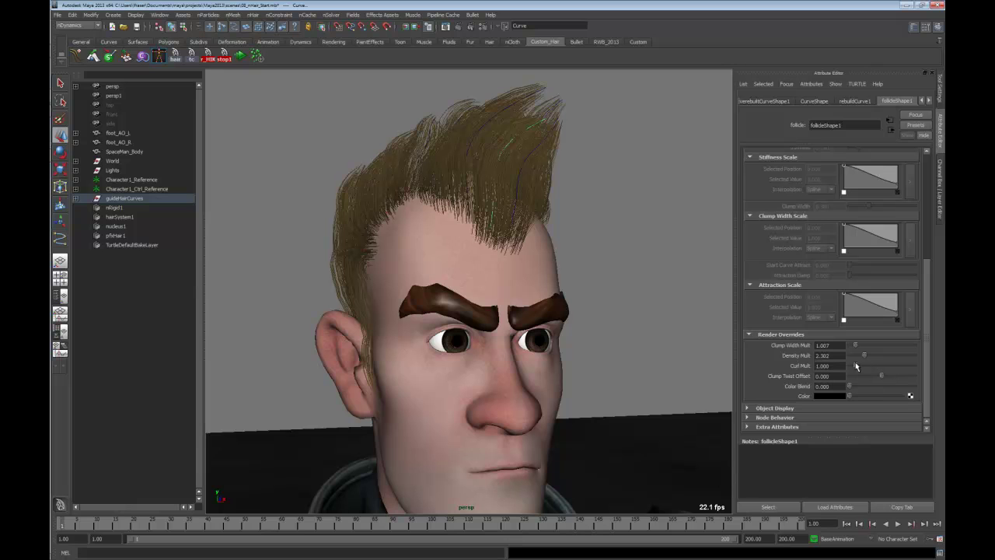
pyautogui.moveTo(864, 368)
pyautogui.mouseDown()
pyautogui.moveTo(853, 367)
pyautogui.moveTo(873, 372)
pyautogui.mouseUp()
pyautogui.keyDown('alt'); pyautogui.moveTo(652, 371); pyautogui.dragTo(594, 309); pyautogui.keyUp('alt')
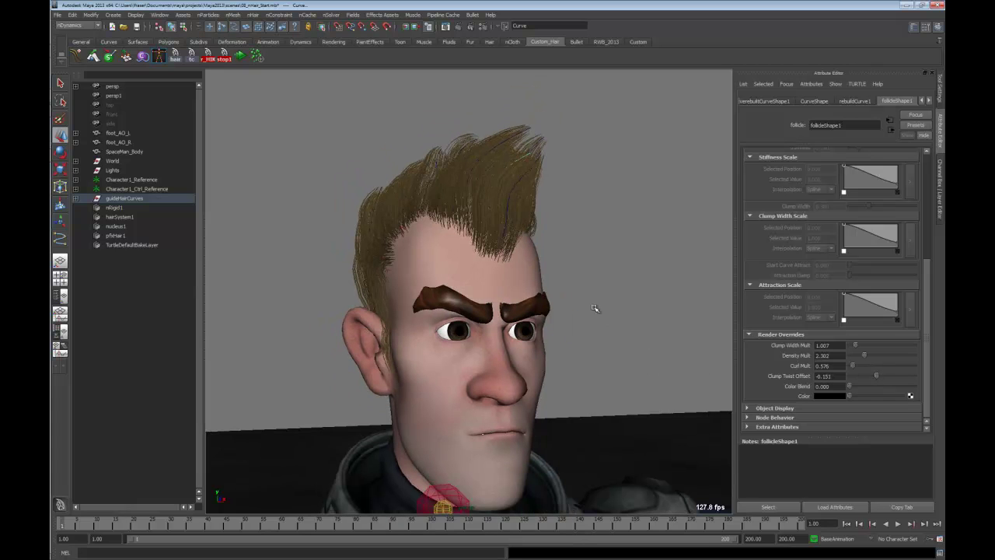
# Step: Select the hairSystemShape1 node connected to the Paint Effects hair
pyautogui.click(544, 137)
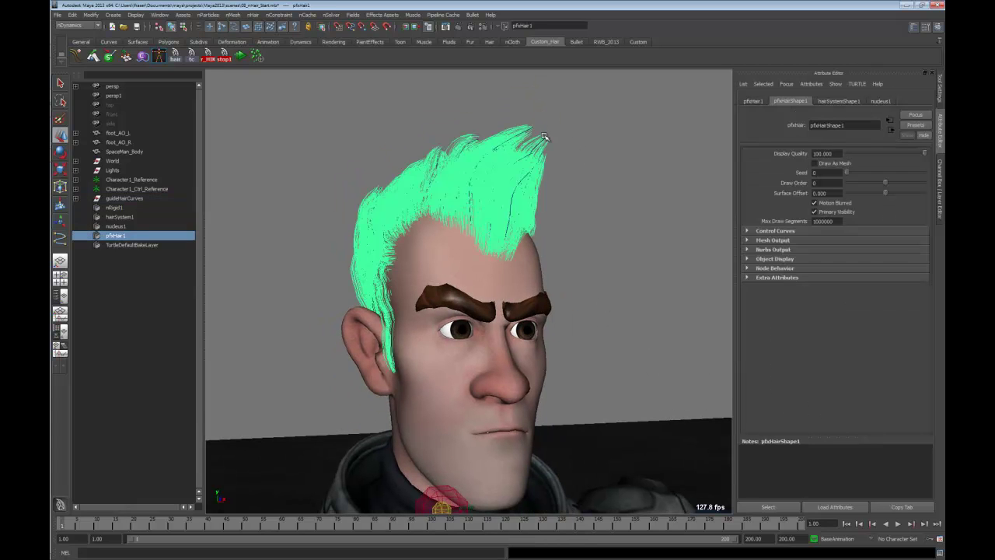
pyautogui.click(830, 105)
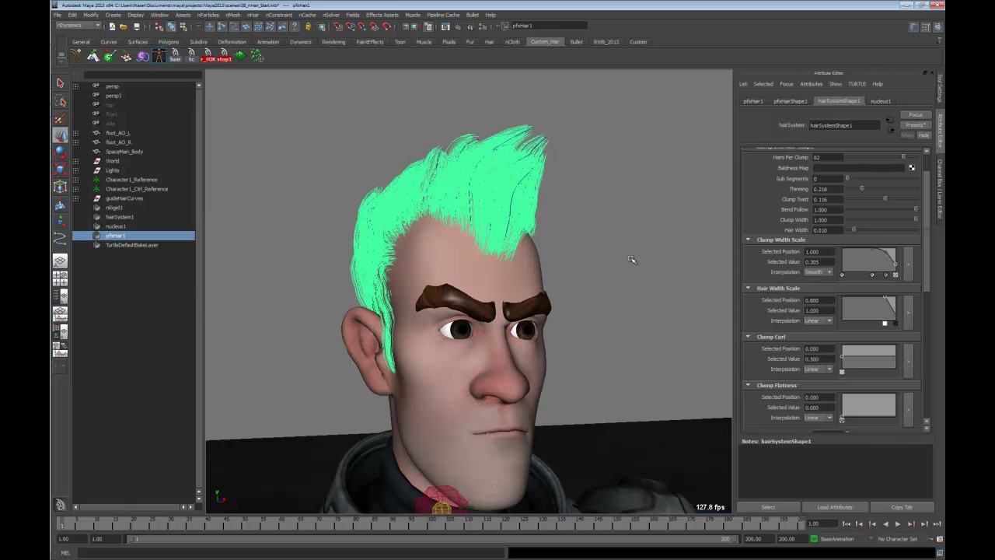
pyautogui.click(927, 312)
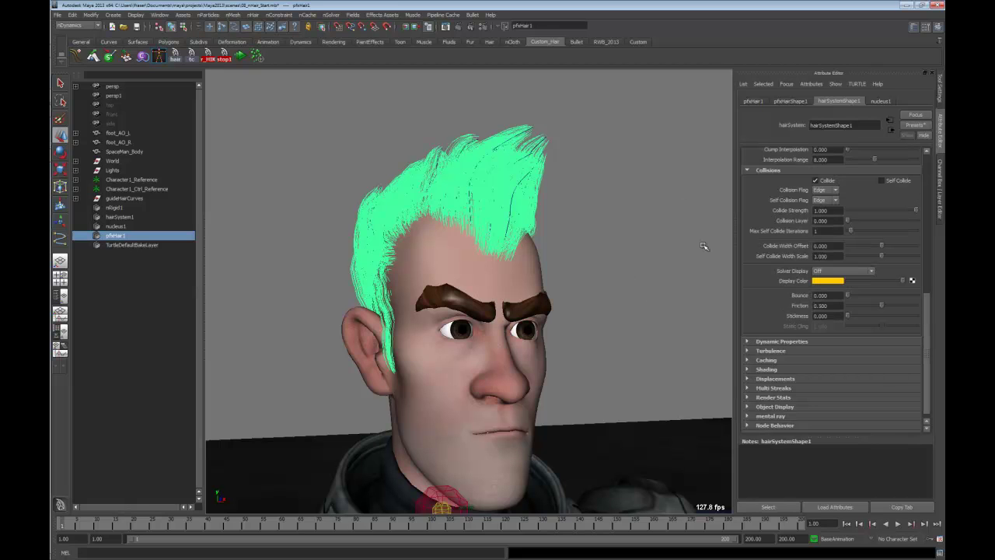
pyautogui.click(767, 507)
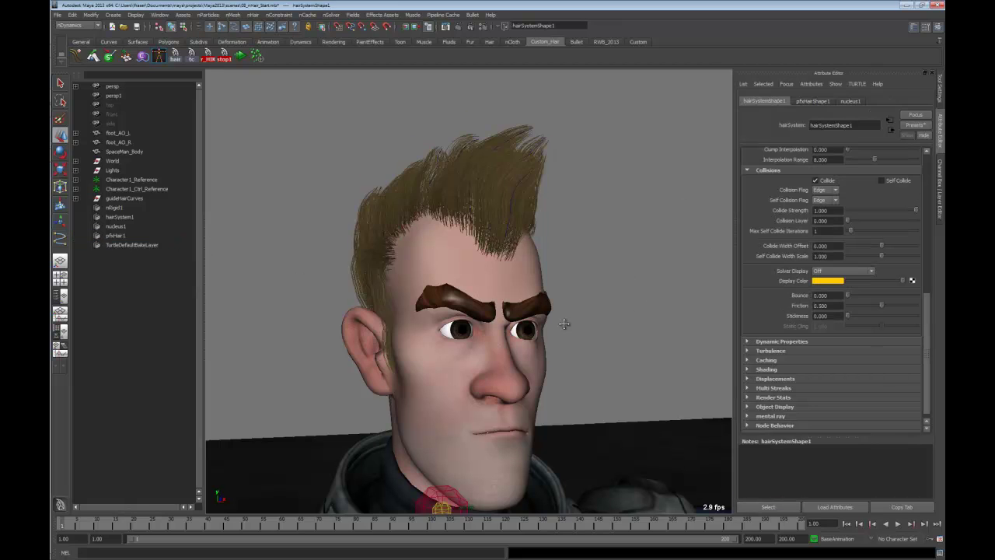
# Step: Expand the hair system's Shading and Color randomization attributes and darken the Hair Color to a deep brown
pyautogui.keyDown('alt'); pyautogui.moveTo(564, 324); pyautogui.dragTo(585, 304); pyautogui.keyUp('alt')
pyautogui.click(745, 370)
pyautogui.moveTo(927, 313); pyautogui.dragTo(937, 365)
pyautogui.keyDown('alt'); pyautogui.moveTo(583, 207); pyautogui.dragTo(593, 229, button='middle'); pyautogui.keyUp('alt')
pyautogui.keyDown('alt'); pyautogui.moveTo(593, 229); pyautogui.dragTo(640, 251, button='right'); pyautogui.keyUp('alt')
pyautogui.keyDown('alt'); pyautogui.moveTo(640, 252); pyautogui.dragTo(598, 241); pyautogui.keyUp('alt')
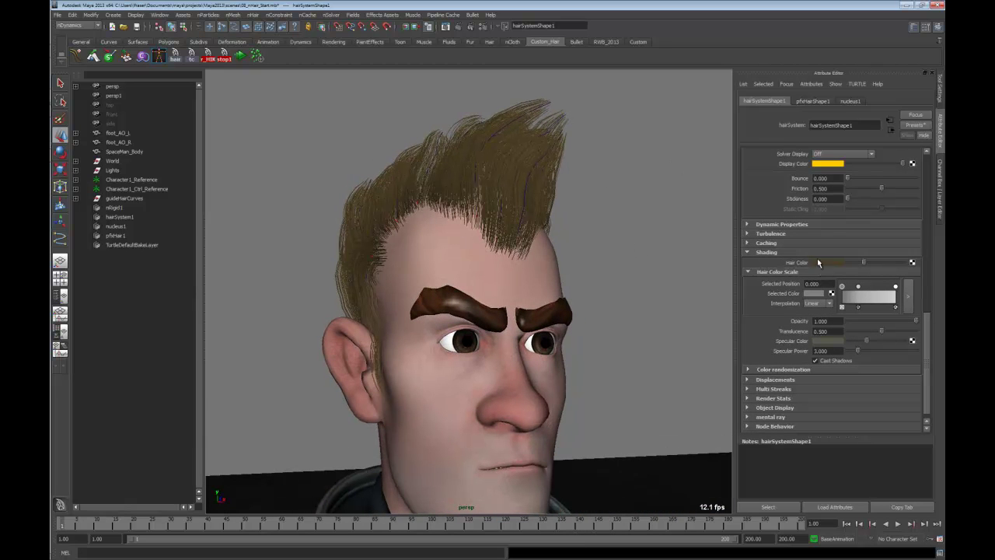
pyautogui.click(748, 369)
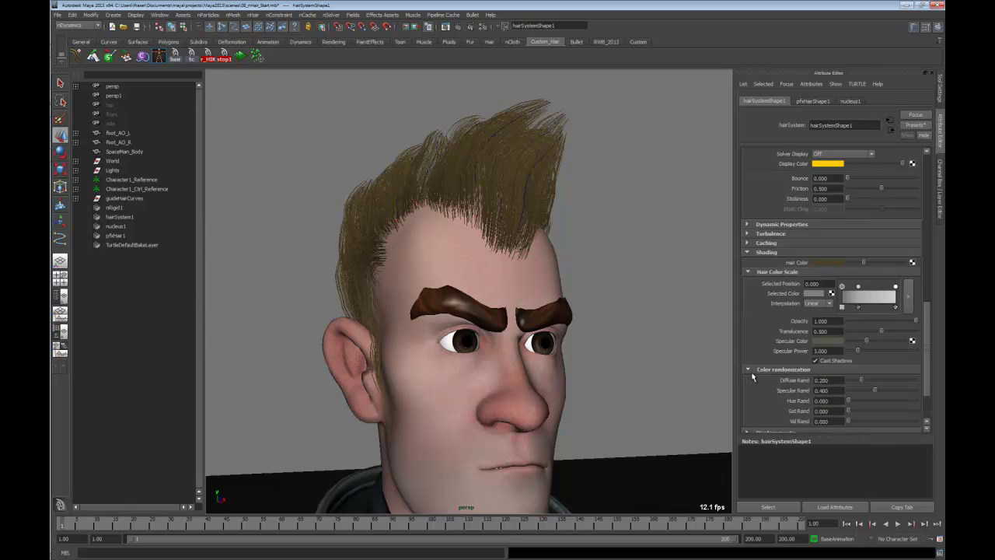
pyautogui.moveTo(928, 347); pyautogui.dragTo(929, 372)
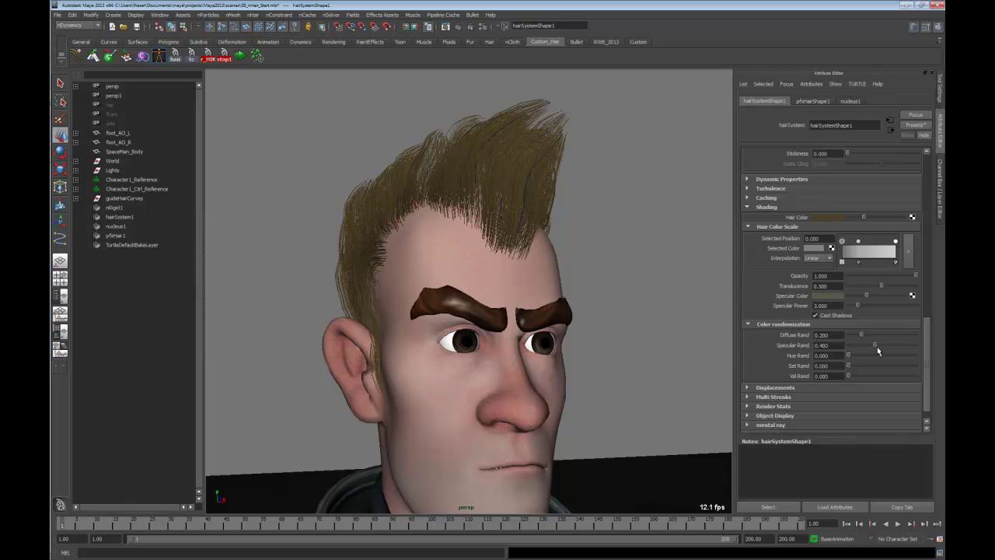
pyautogui.moveTo(849, 357)
pyautogui.mouseDown()
pyautogui.moveTo(899, 356)
pyautogui.moveTo(845, 356)
pyautogui.mouseUp()
pyautogui.click(839, 217)
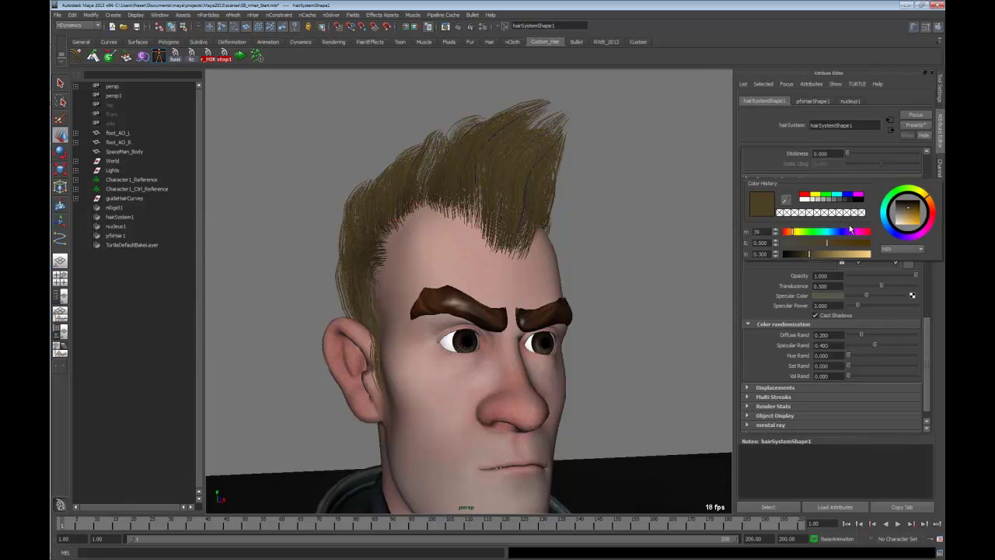
pyautogui.moveTo(804, 253); pyautogui.dragTo(801, 255)
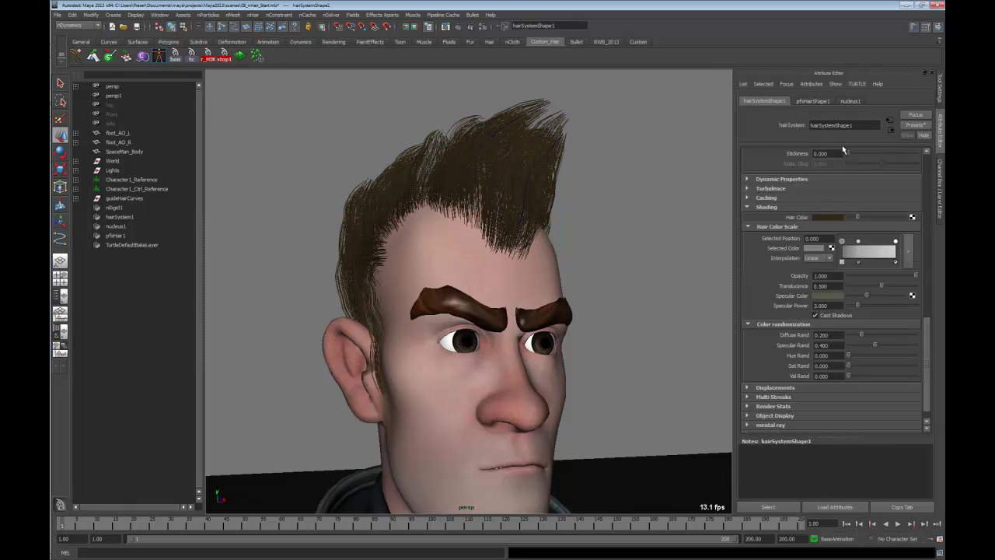
# Step: Set the hair's Diffuse Rand to 0.357 and Specular Rand to 0.406
pyautogui.moveTo(850, 357); pyautogui.dragTo(845, 358)
pyautogui.moveTo(895, 336)
pyautogui.mouseDown()
pyautogui.moveTo(885, 336)
pyautogui.moveTo(890, 347)
pyautogui.mouseUp()
pyautogui.keyDown('alt'); pyautogui.moveTo(630, 360); pyautogui.dragTo(588, 265, button='right'); pyautogui.keyUp('alt')
pyautogui.keyDown('alt'); pyautogui.moveTo(588, 265); pyautogui.dragTo(547, 234); pyautogui.keyUp('alt')
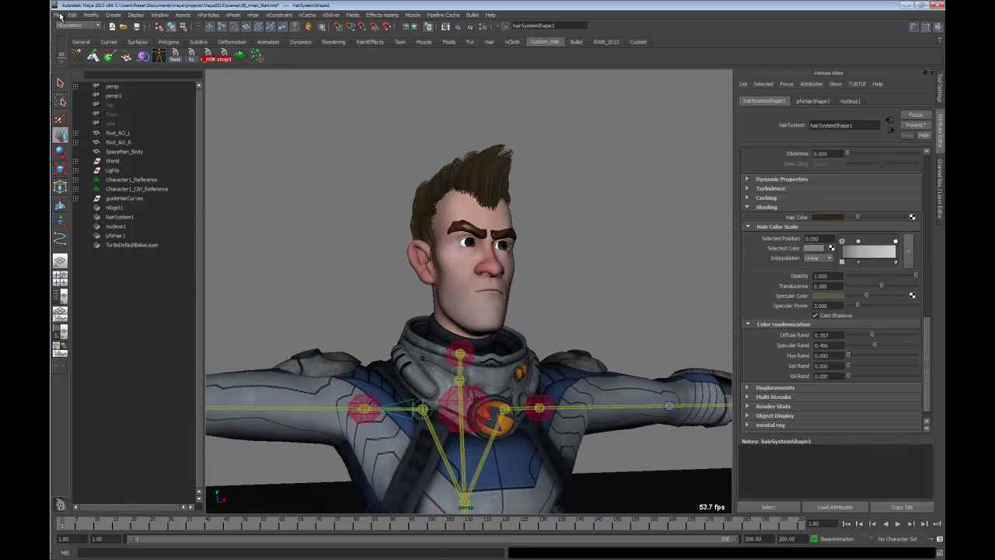
# Step: View the rendered image SvenTestRender3.jpeg from the project's images folder
pyautogui.click(58, 14)
pyautogui.click(108, 183)
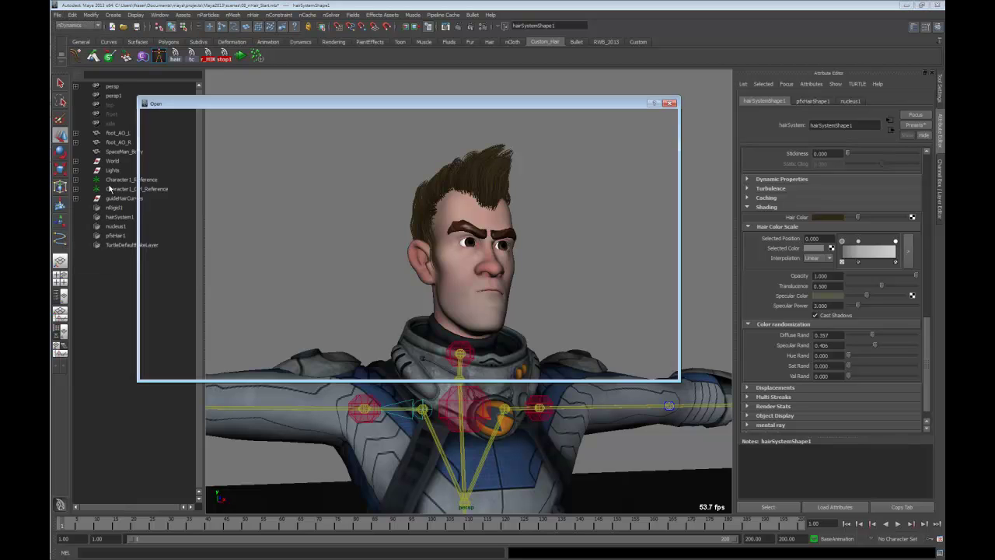
pyautogui.click(236, 147)
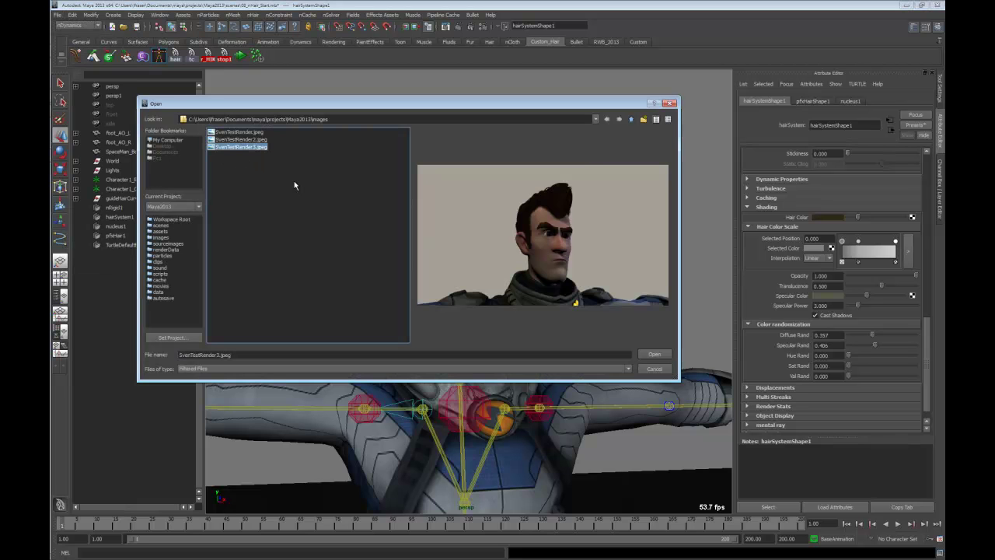
pyautogui.click(655, 354)
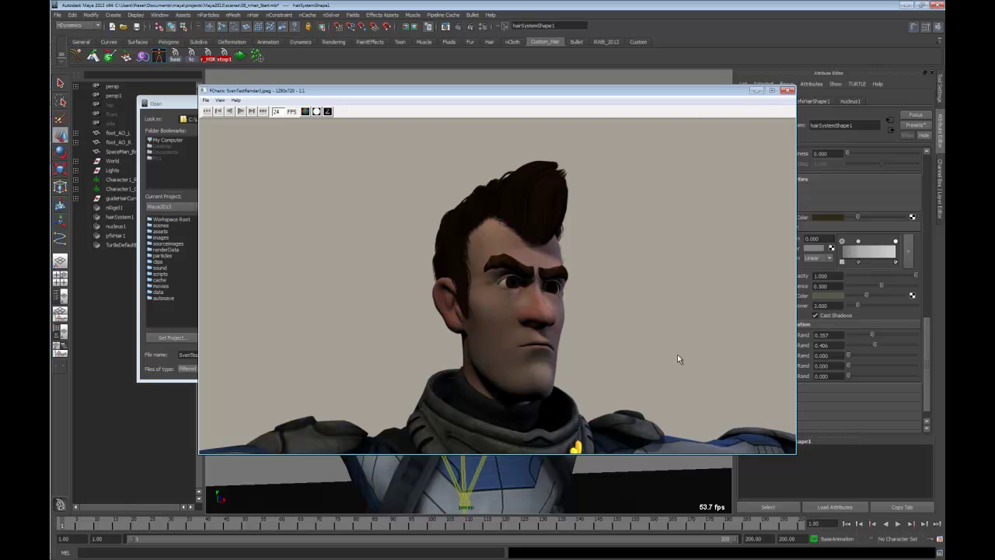